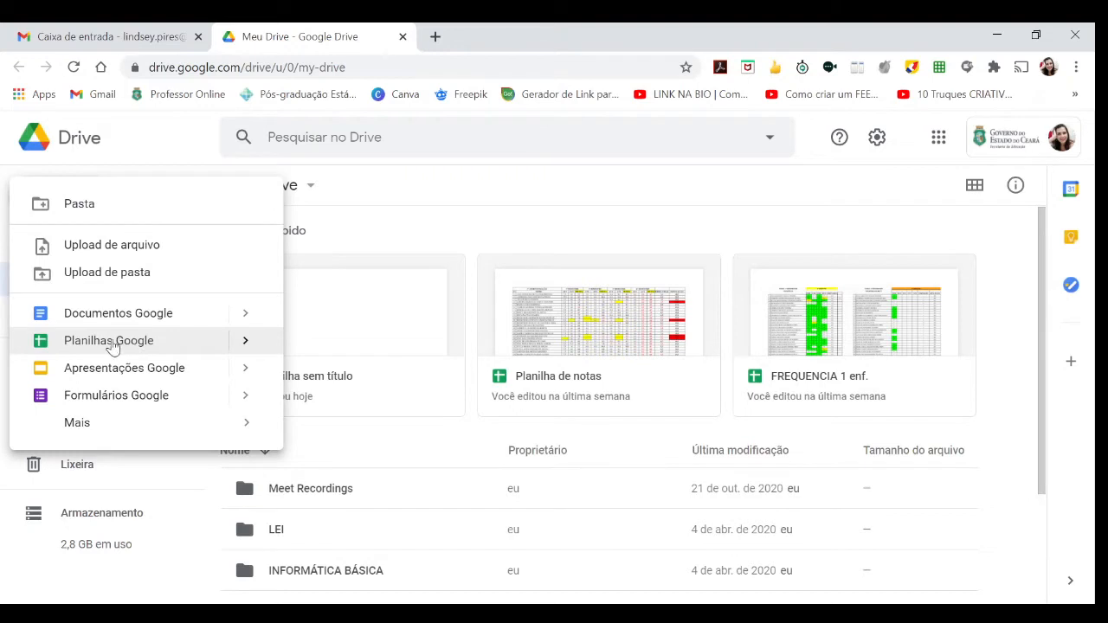
Step: Create a new blank Google Sheets spreadsheet from Google Drive
click(208, 341)
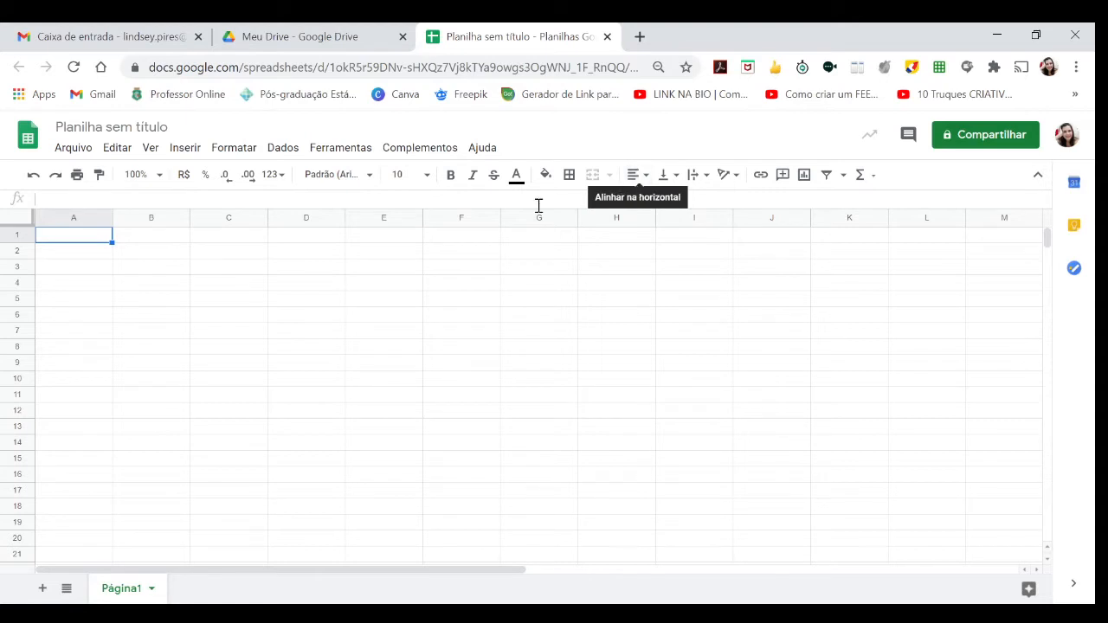
click(84, 153)
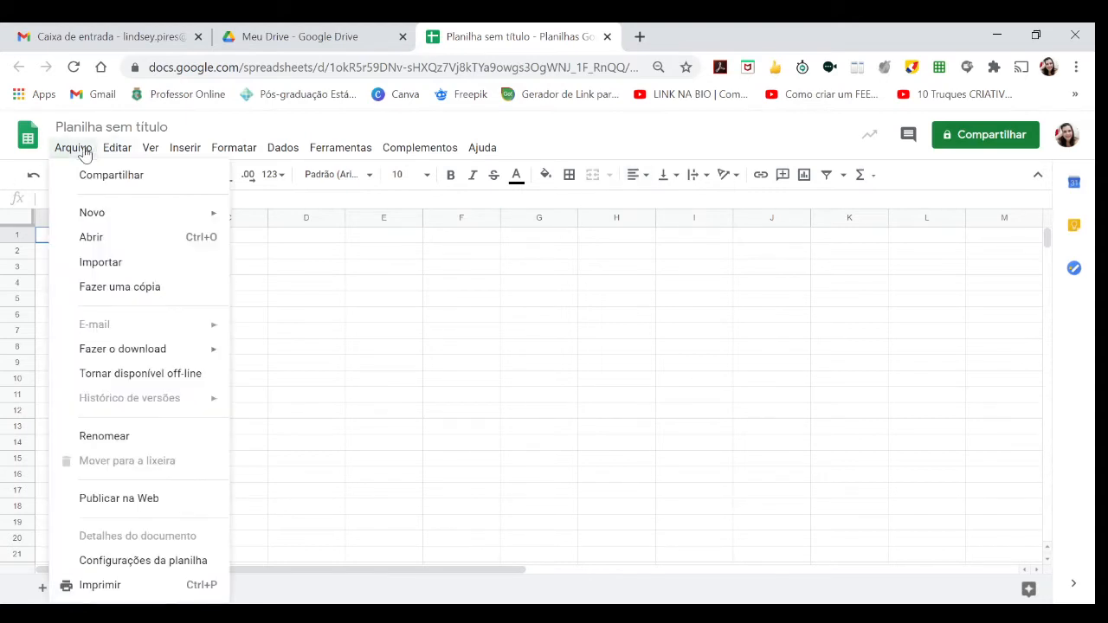
mouse_move(147, 153)
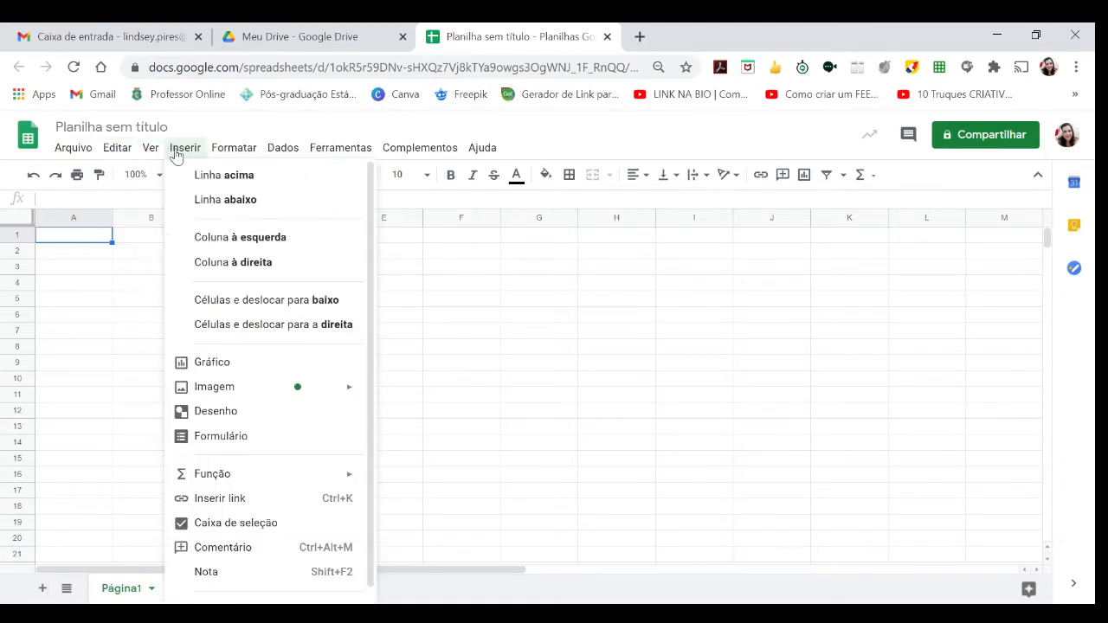
mouse_move(273, 153)
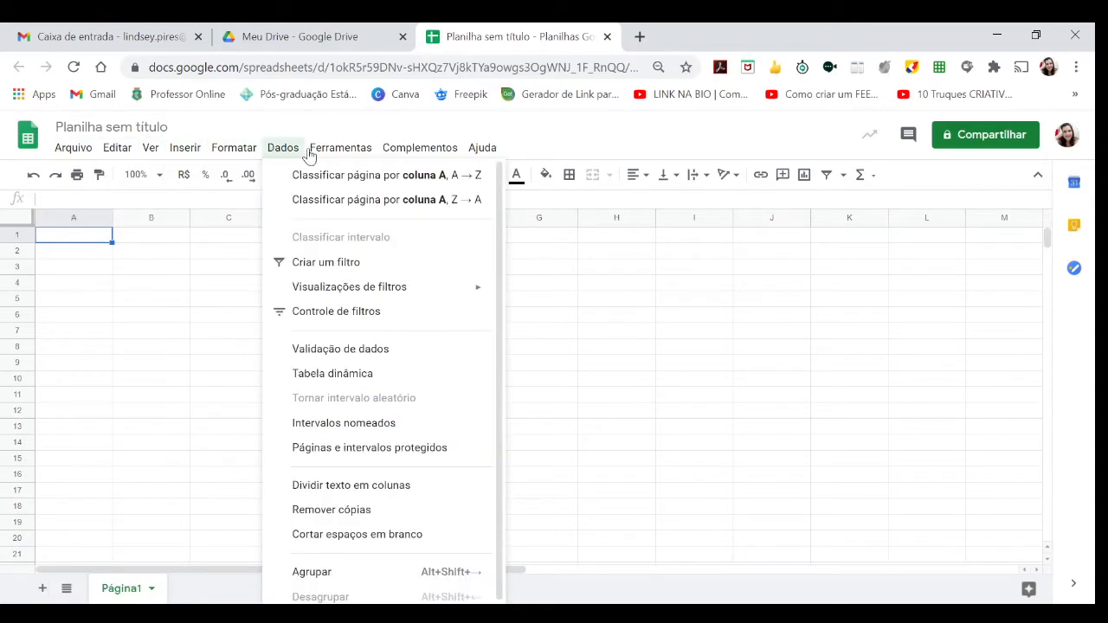
mouse_move(432, 156)
mouse_move(494, 153)
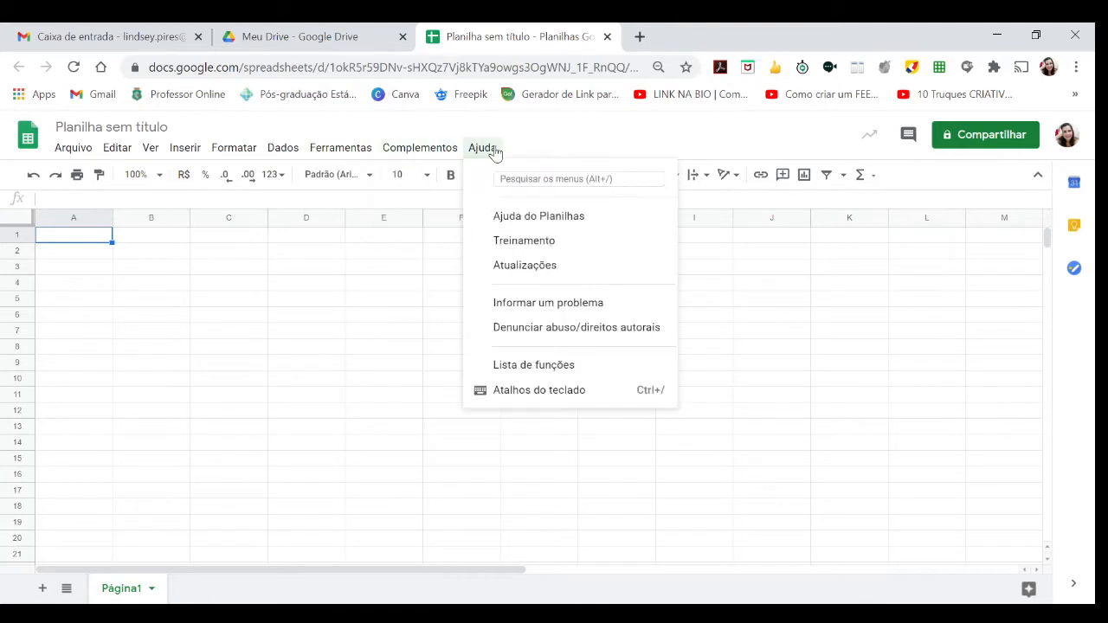
click(74, 461)
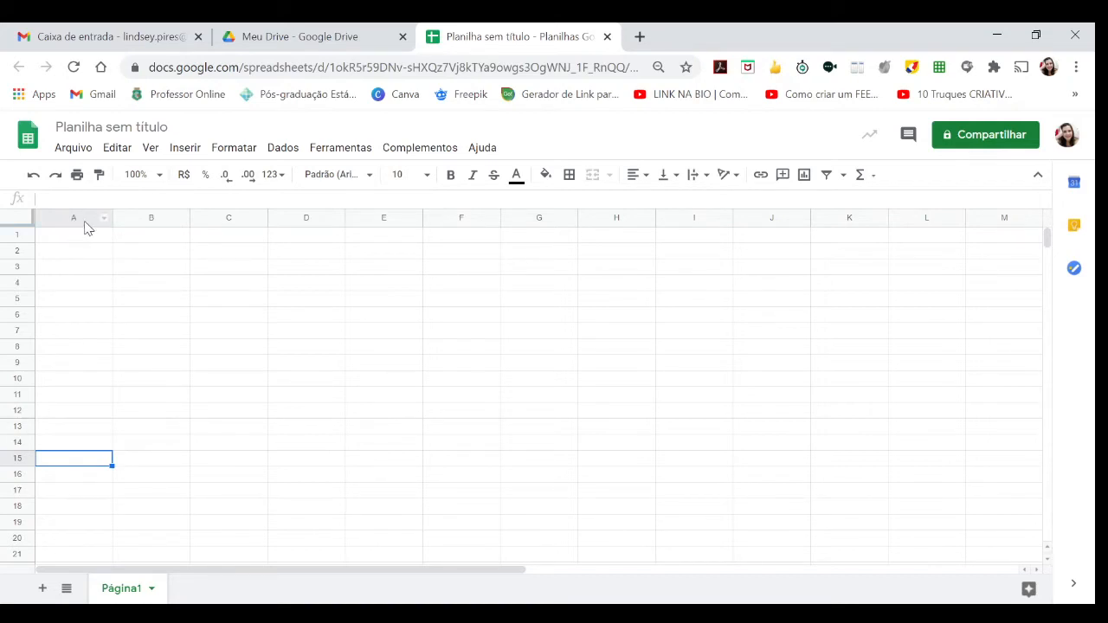
click(309, 217)
drag(309, 216, 386, 225)
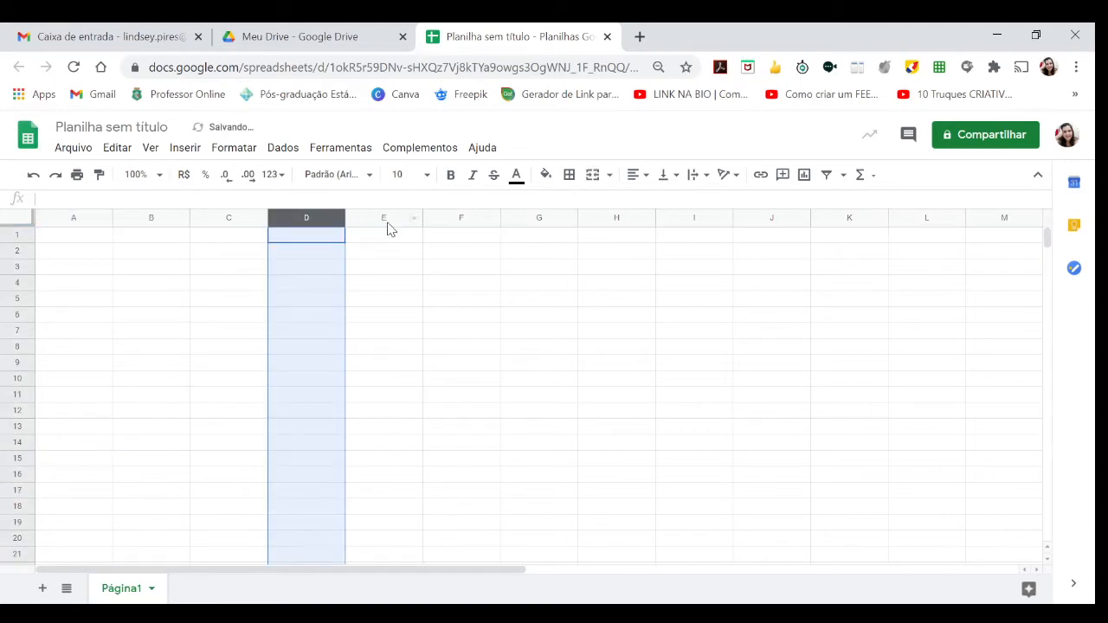
click(463, 220)
click(539, 221)
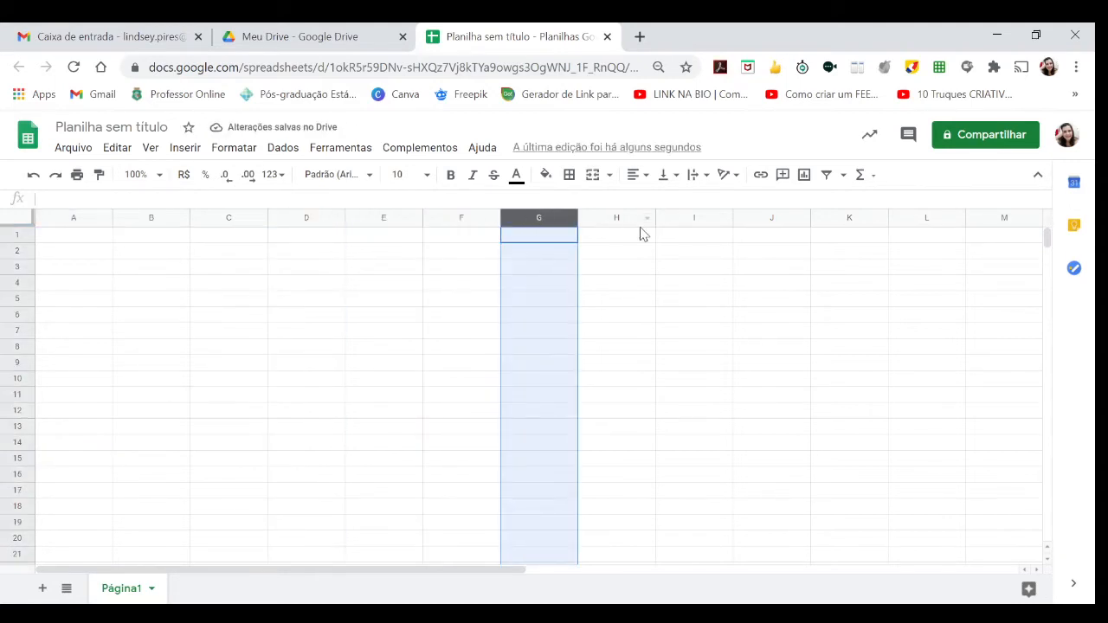
click(632, 222)
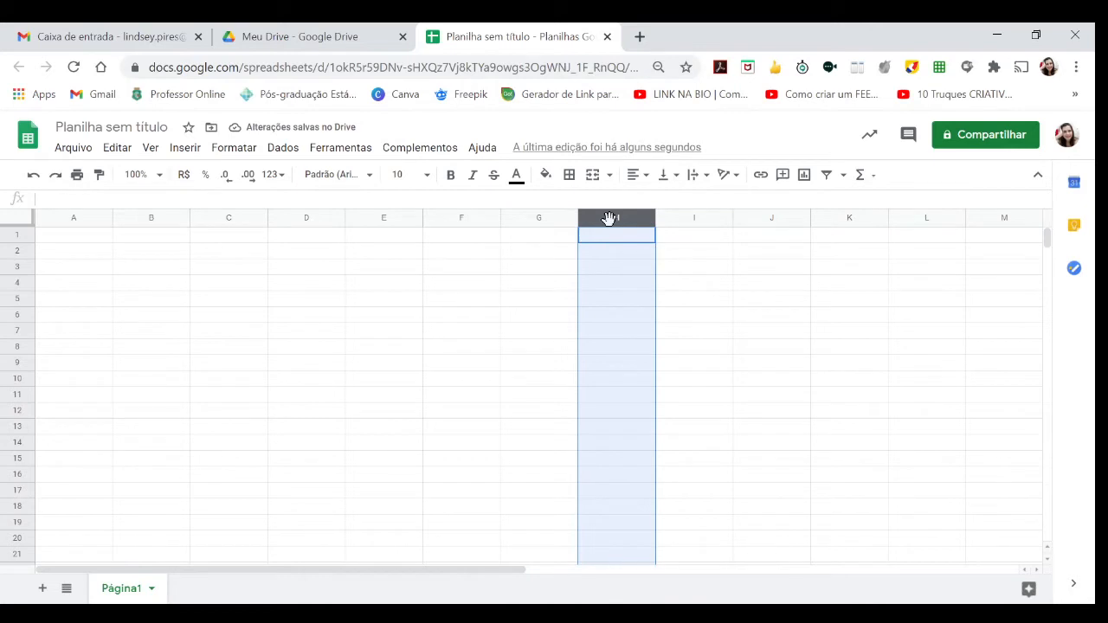
click(19, 232)
click(17, 283)
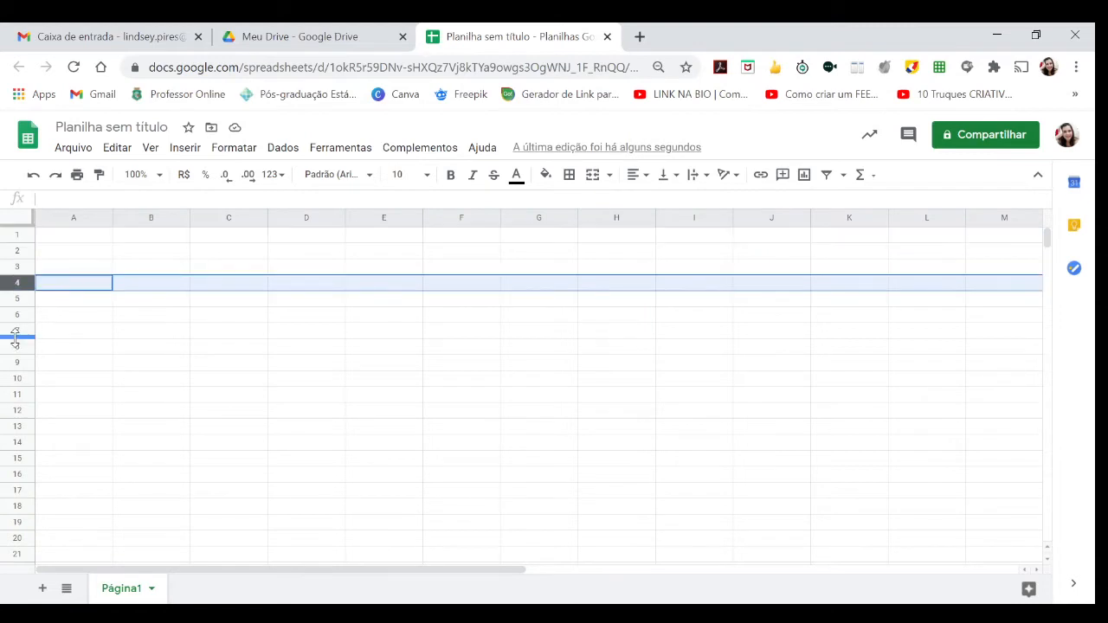
click(14, 343)
click(210, 286)
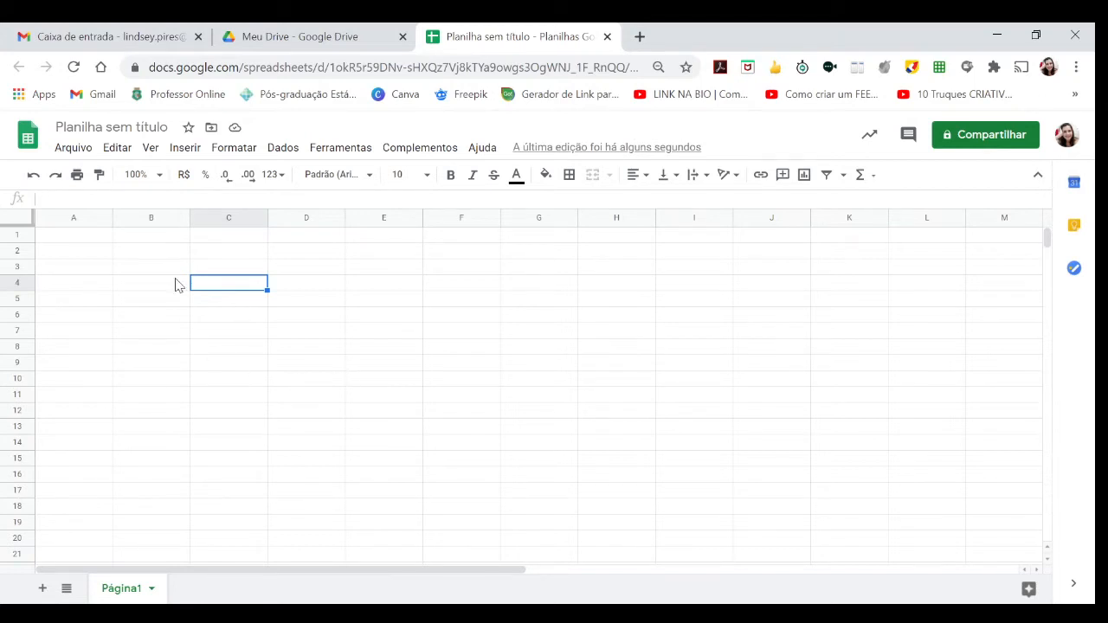
click(535, 381)
click(609, 415)
click(265, 425)
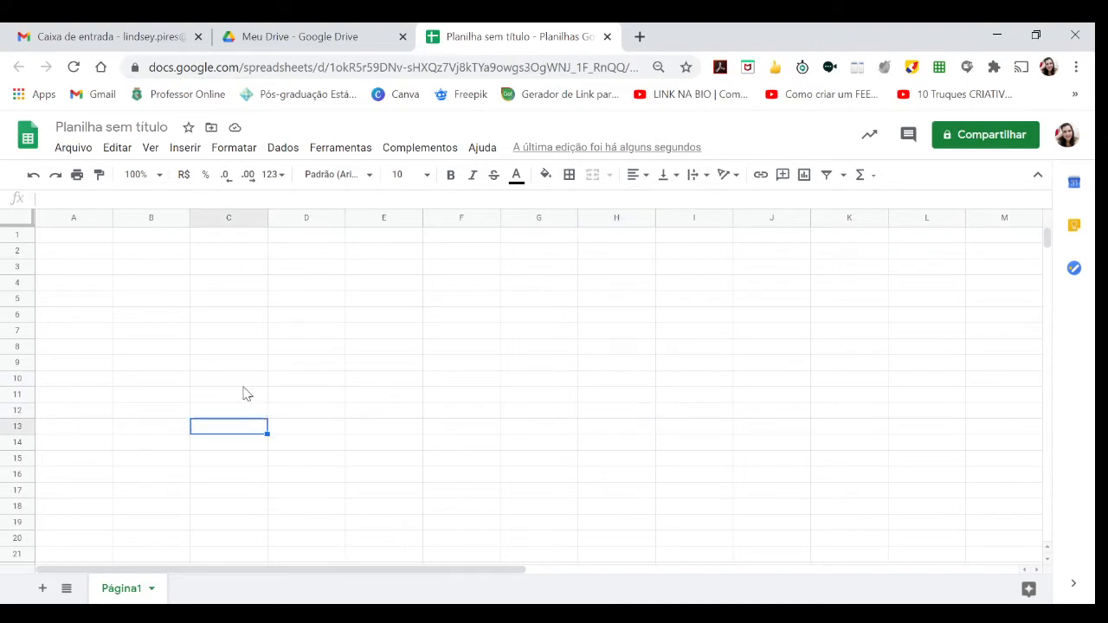
click(241, 353)
click(489, 336)
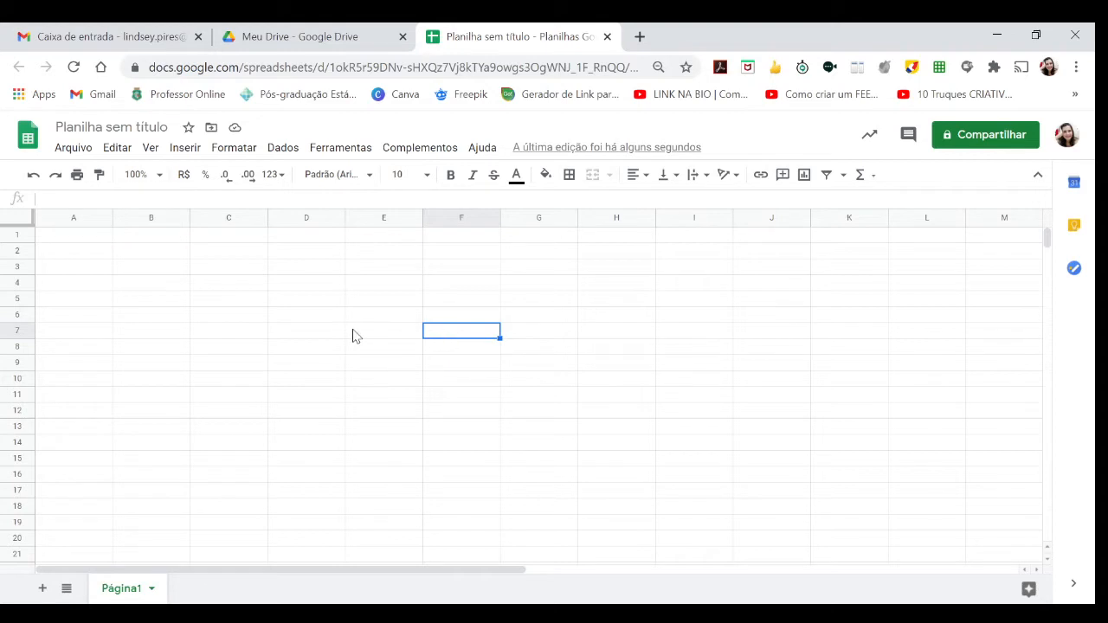
click(309, 285)
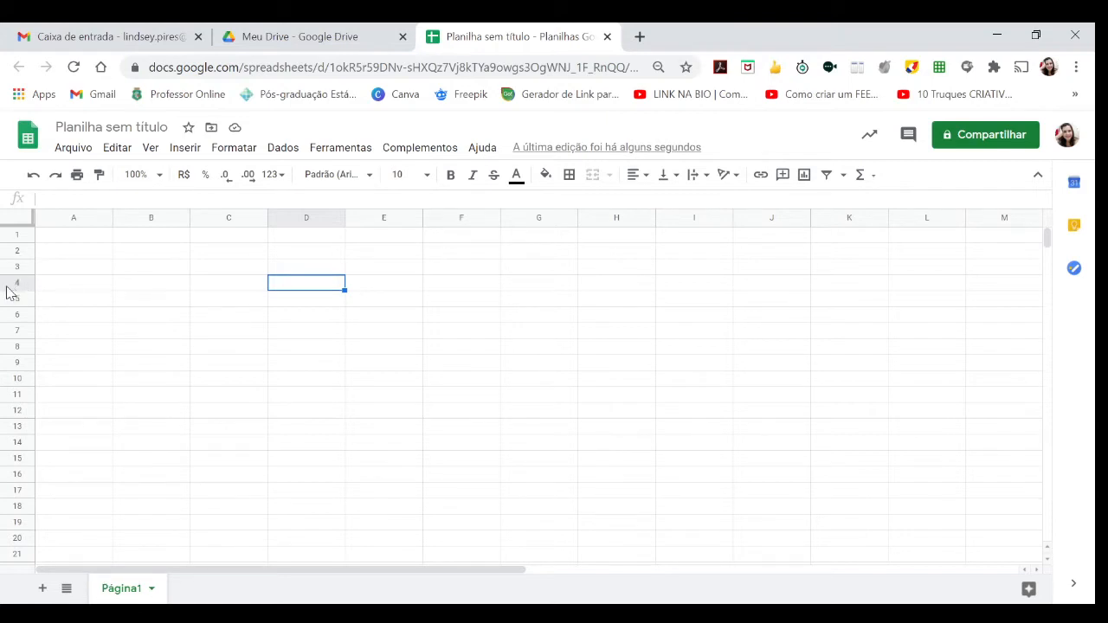
click(134, 284)
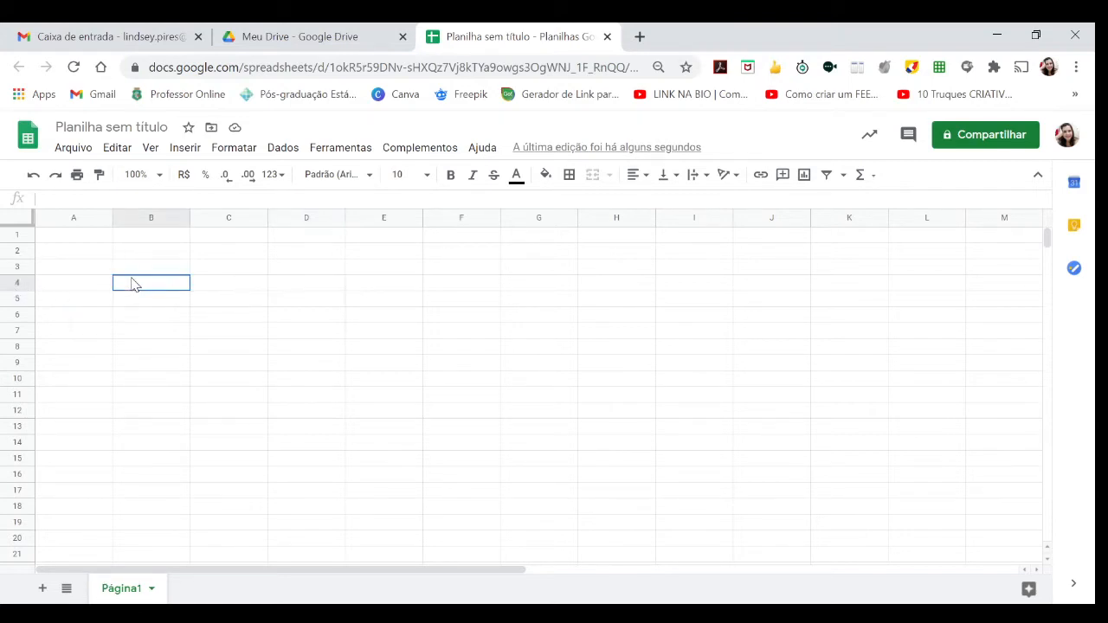
click(87, 258)
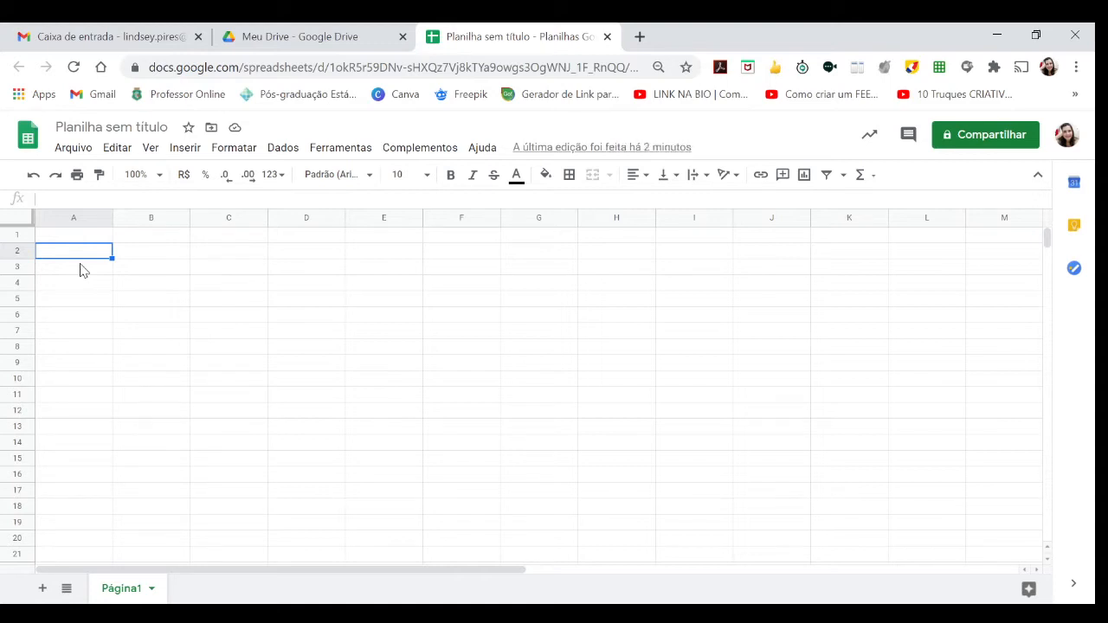
click(169, 273)
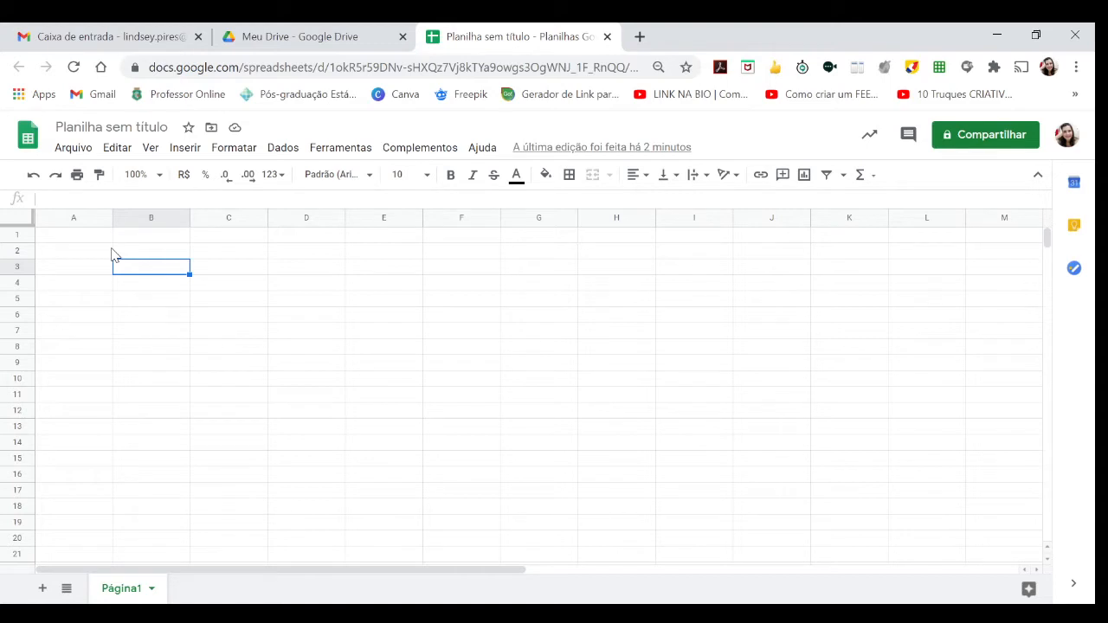
click(157, 301)
click(339, 334)
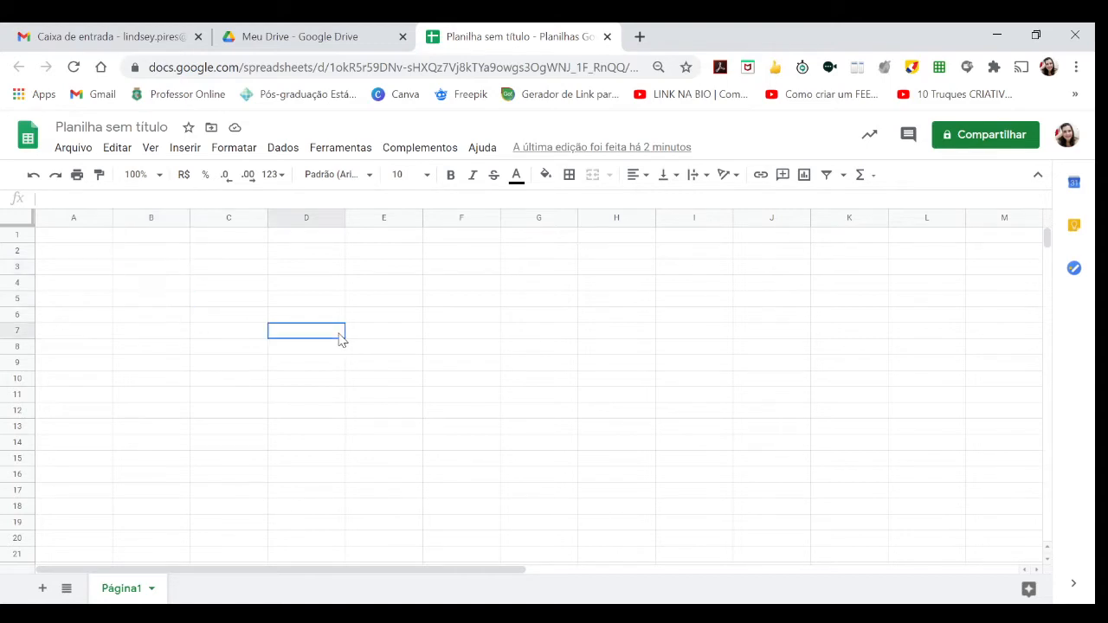
Step: Enter the sample texts "easkdsx" in cell E7, "dasdas" in D3 and "sdasdass" in H7
click(379, 339)
text(easkdsx)
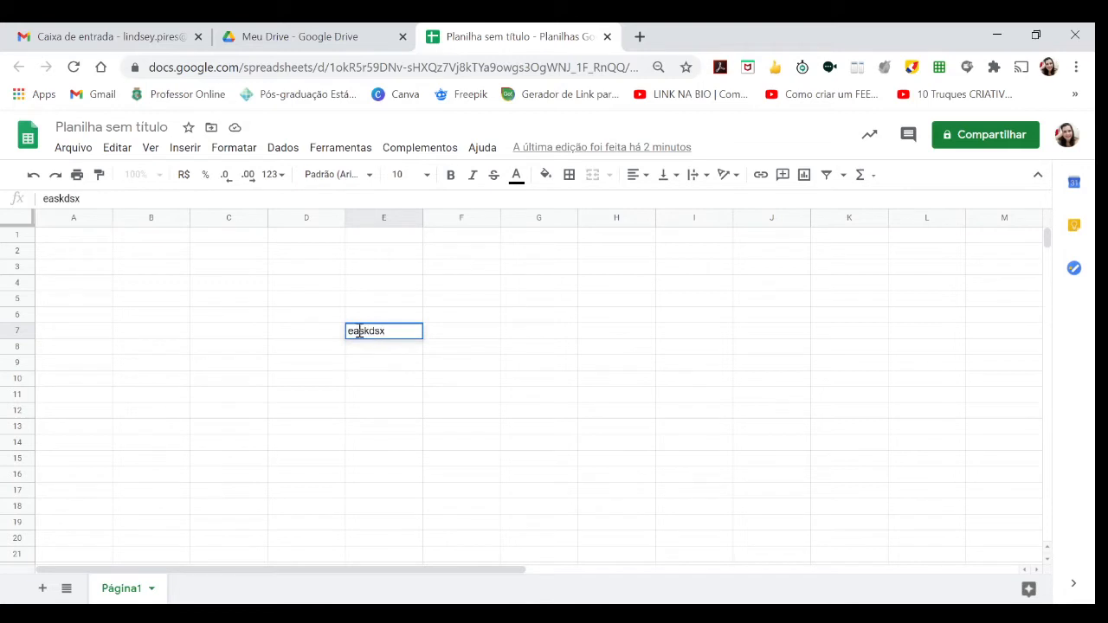
click(286, 272)
text(dasdas)
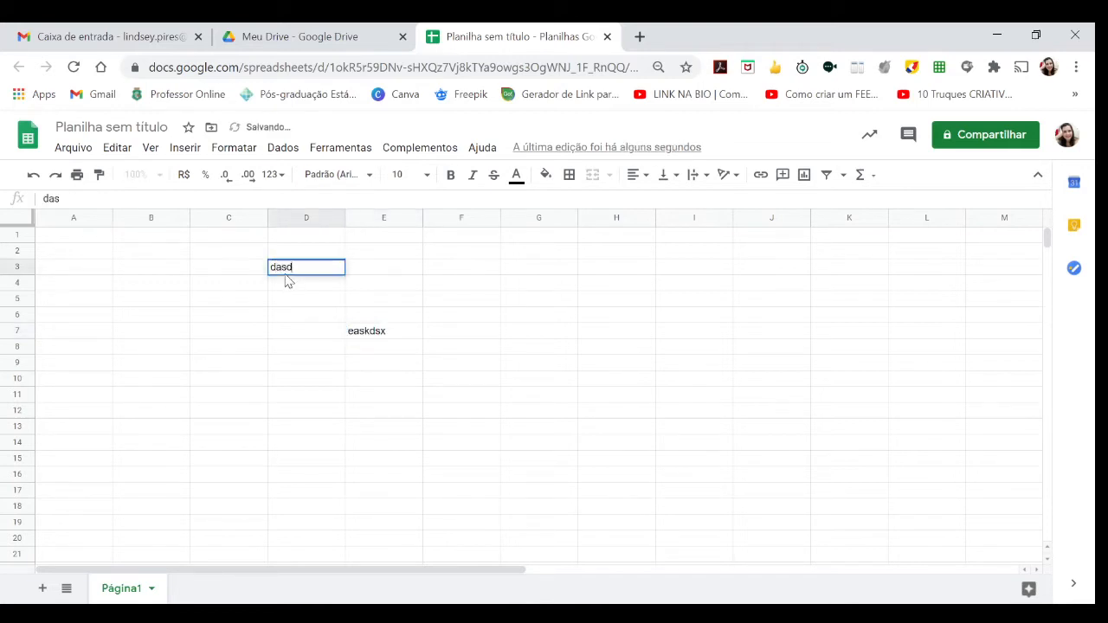
click(595, 334)
text(sdasdass)
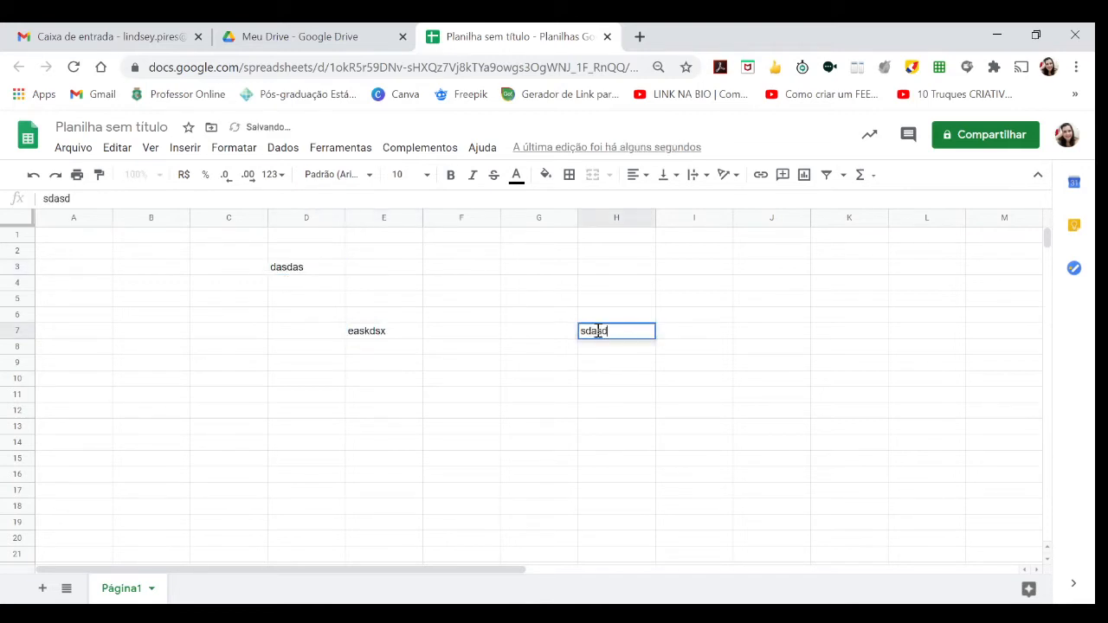
click(647, 399)
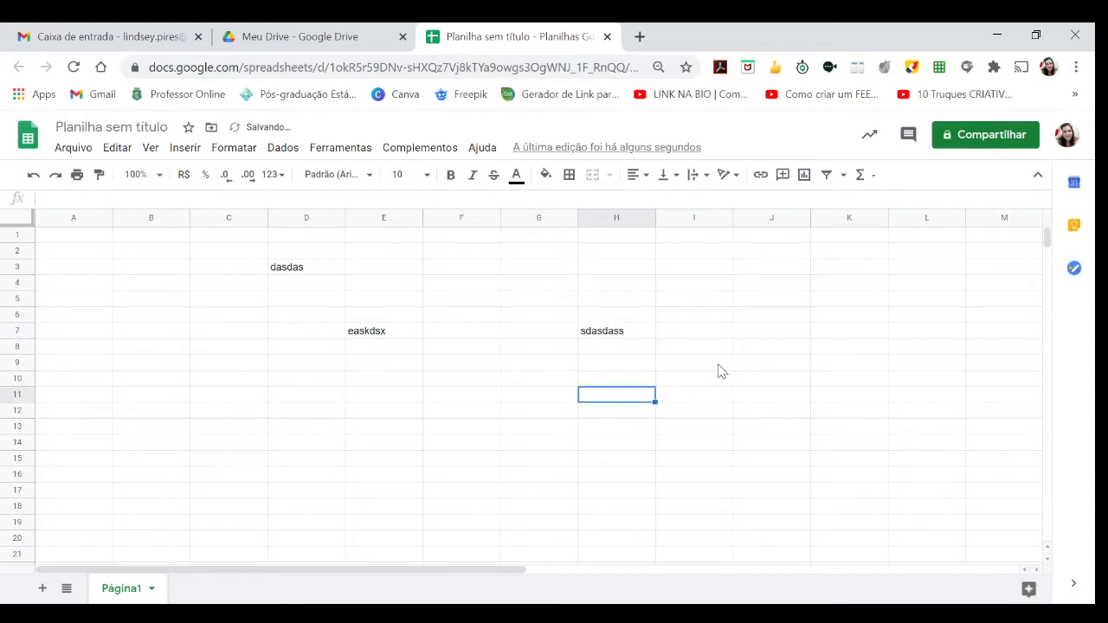
Step: Clear all the sample text from the range C1:I10
drag(722, 375, 269, 246)
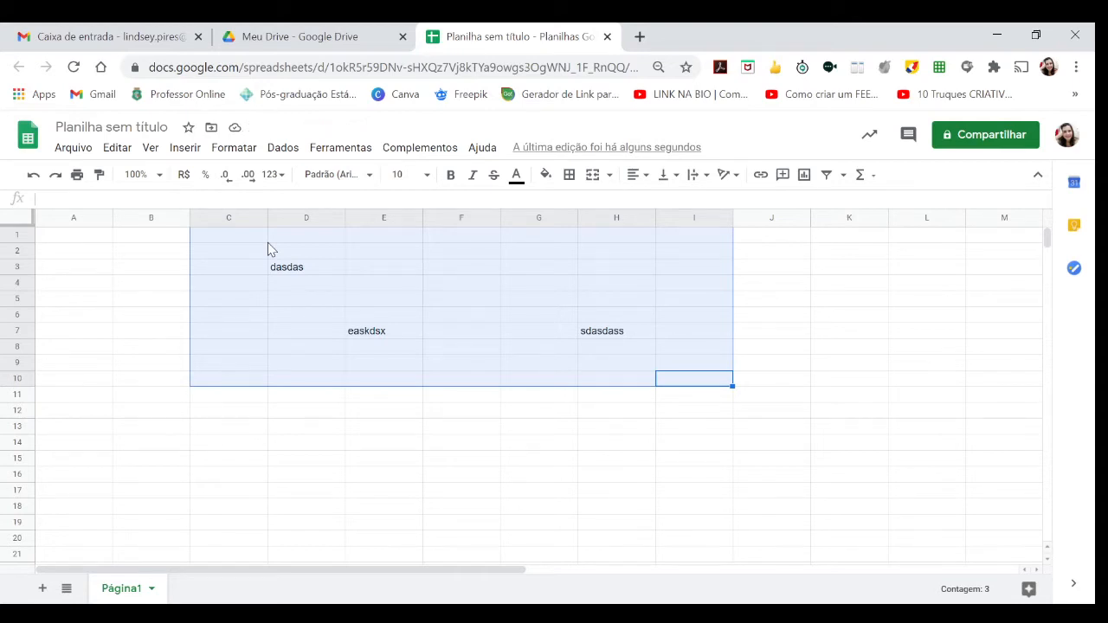
key(Delete)
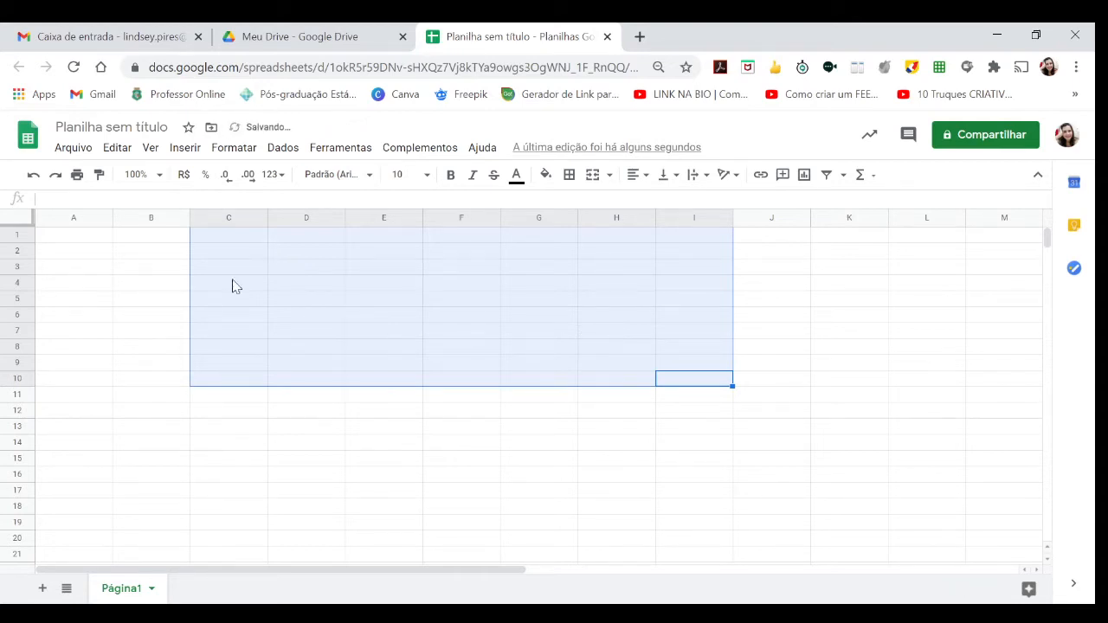
click(174, 301)
Step: Enter the title "HORÁRIO DE AULAS" in cell A1
click(64, 236)
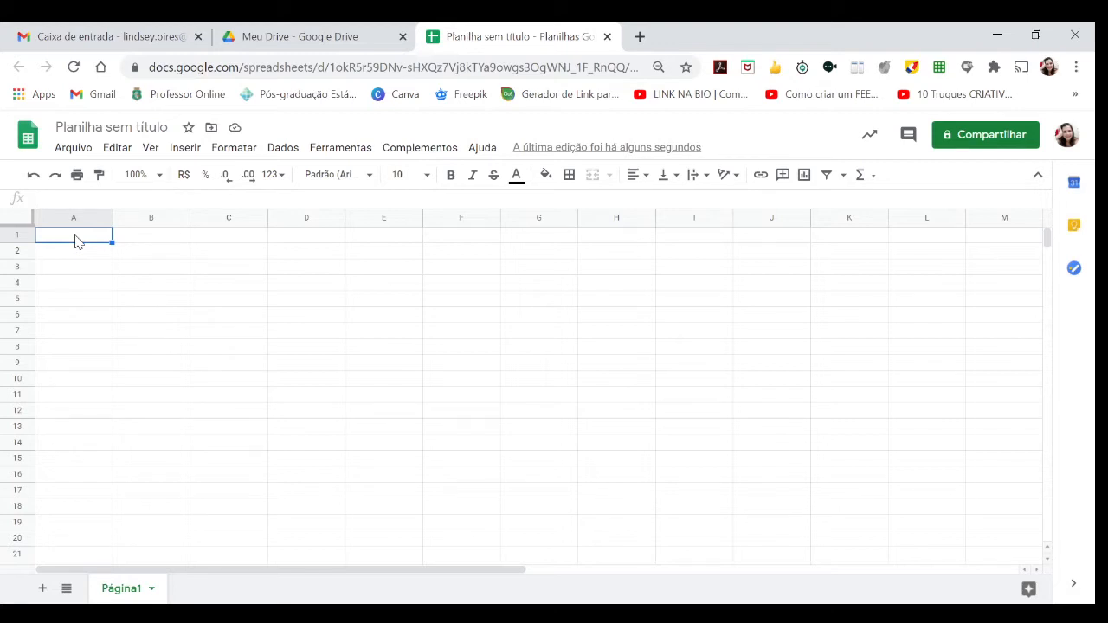
text(HOR)
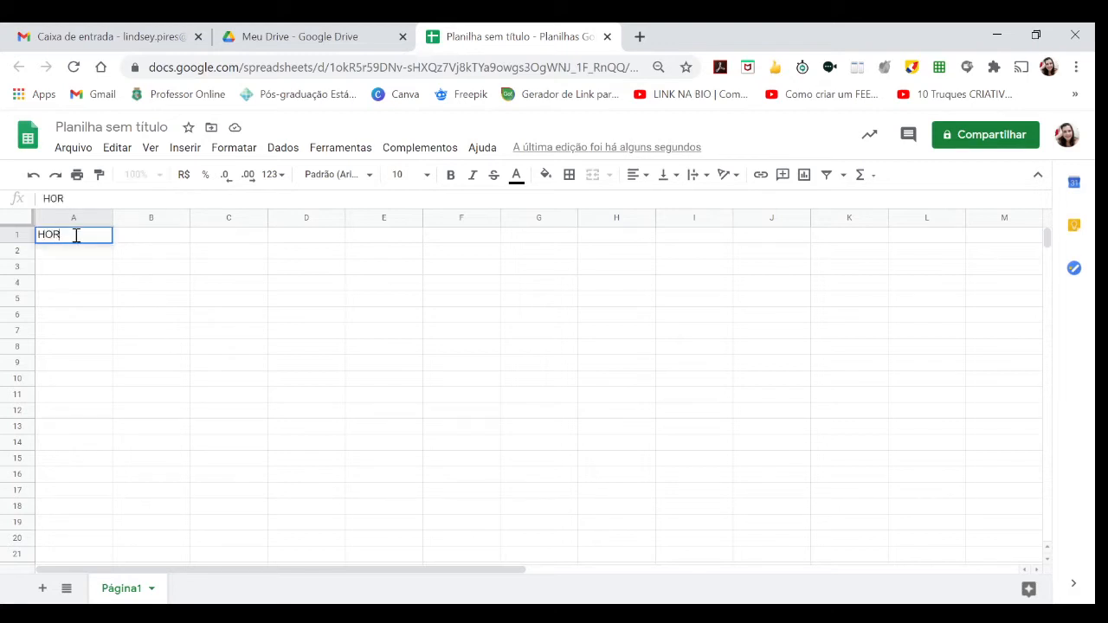
text(ÁRIO DE AULAS)
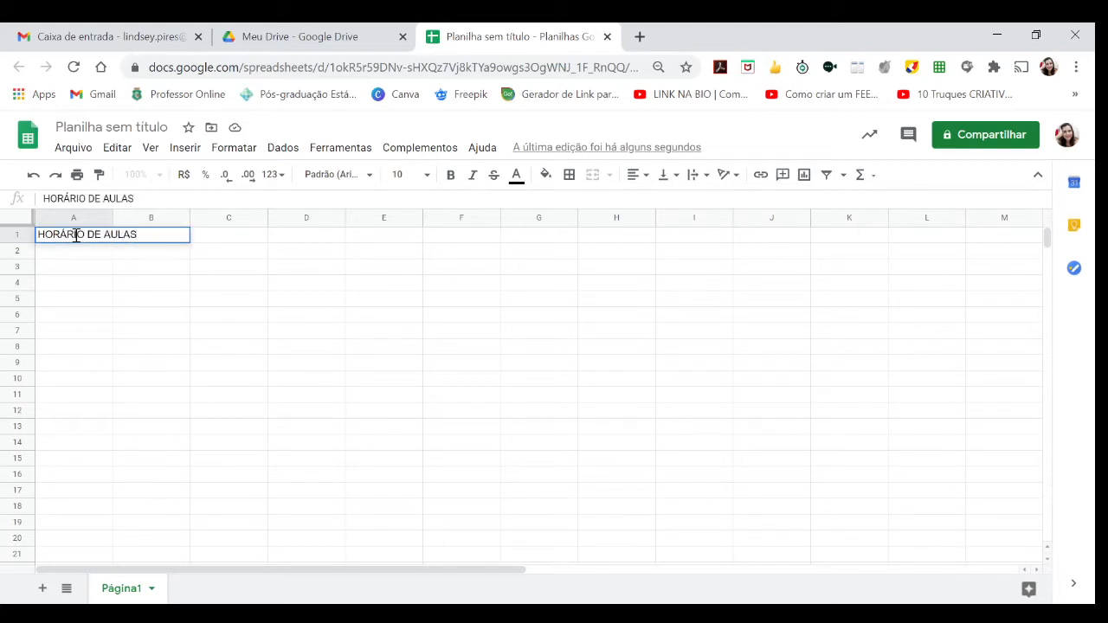
click(131, 396)
Step: Enter the weekday headings SEGUNDA, TERÇA and QUARTA in cells A2 to C2
click(74, 255)
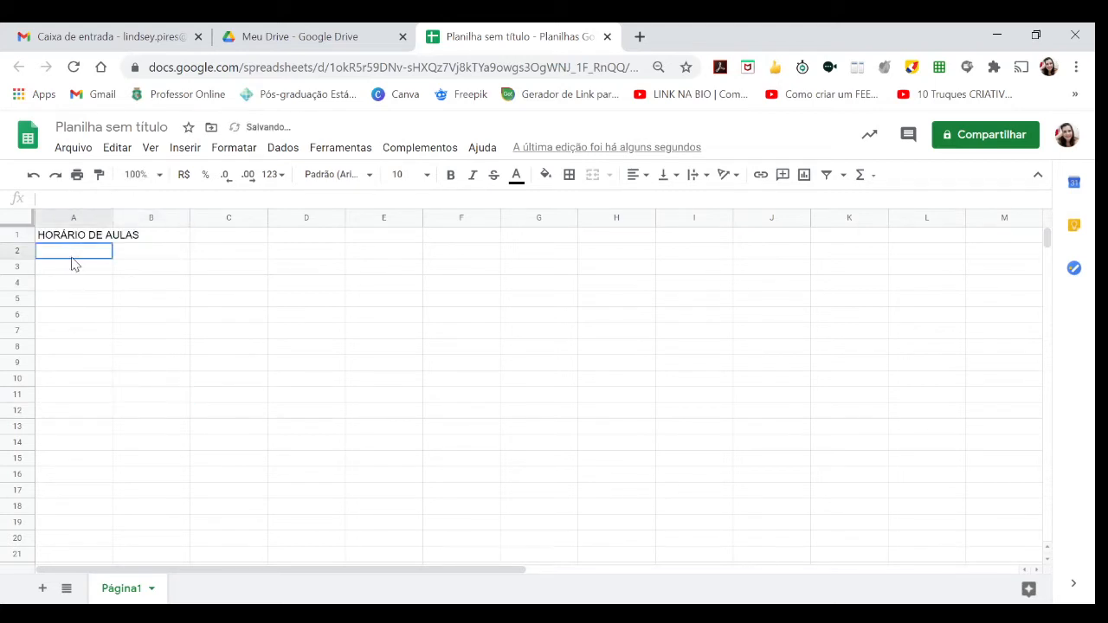
text(SEGU)
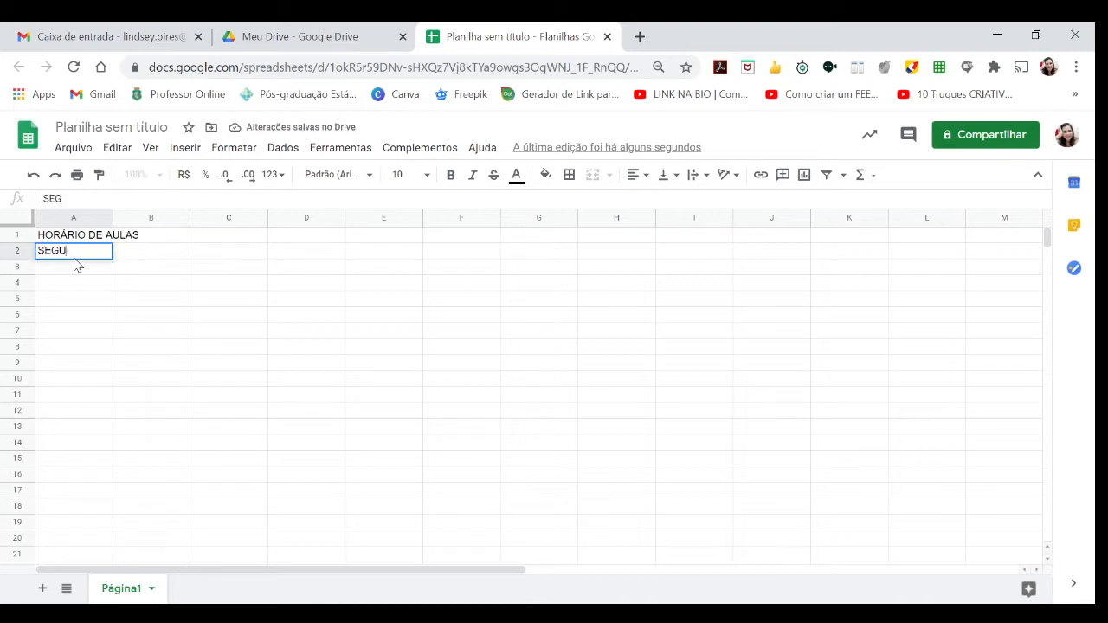
text(NDA)
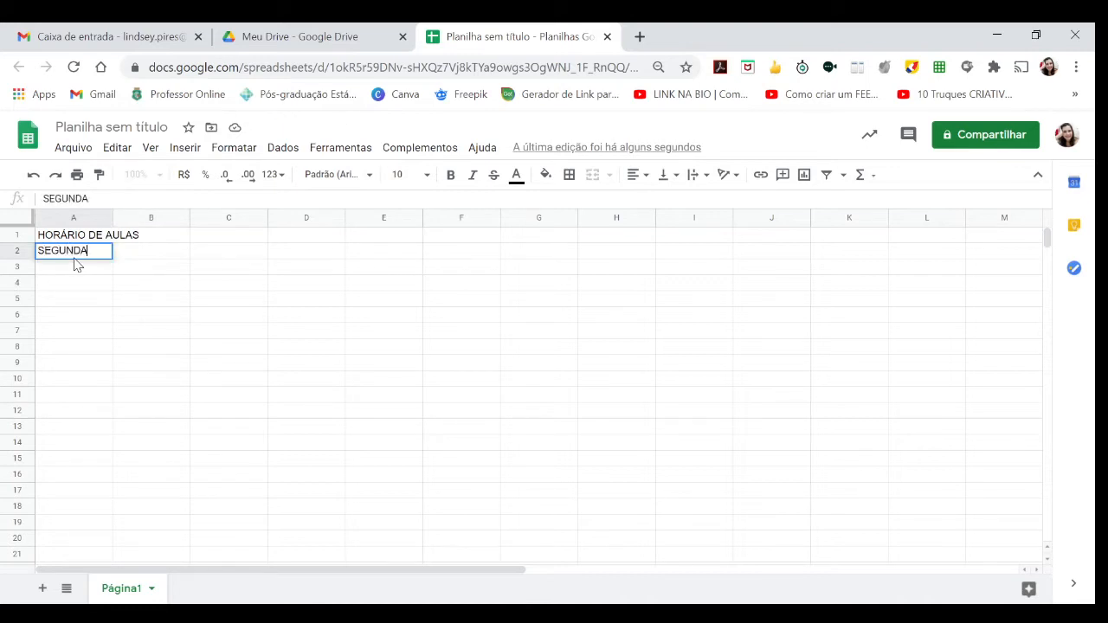
key(Tab)
text(TERÇ)
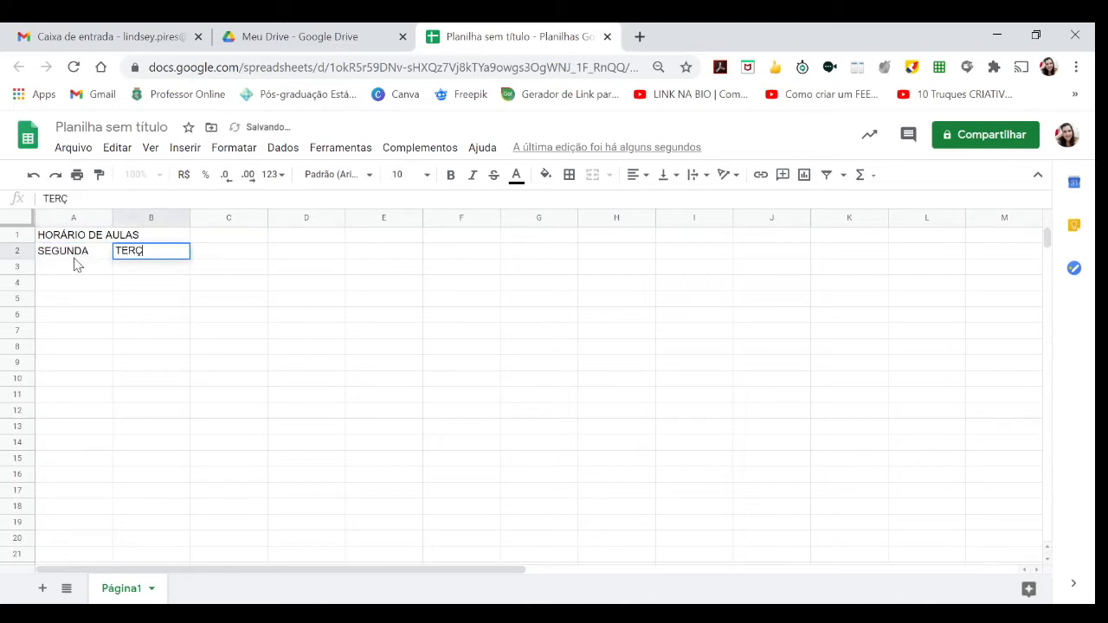
text(A)
key(Tab)
text(QU)
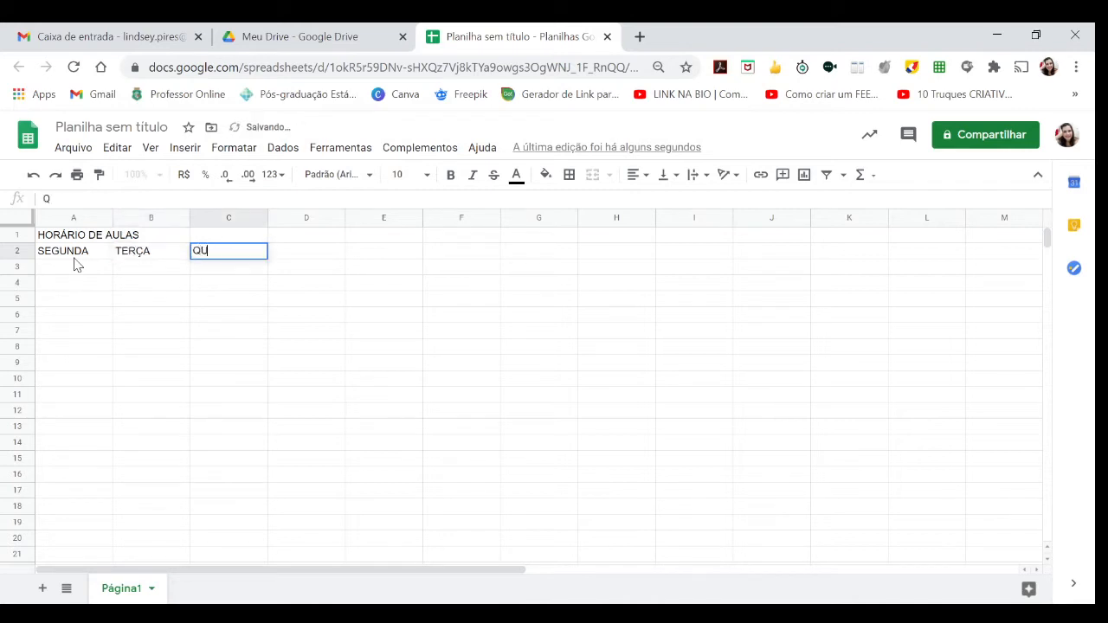
text(ART)
key(Tab)
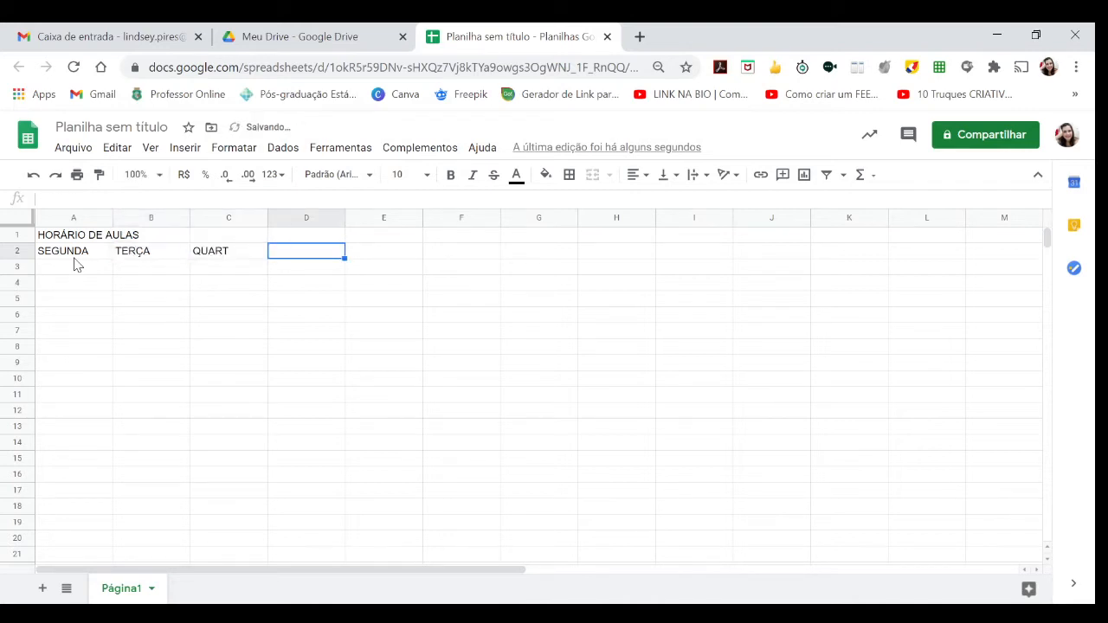
double_click(235, 251)
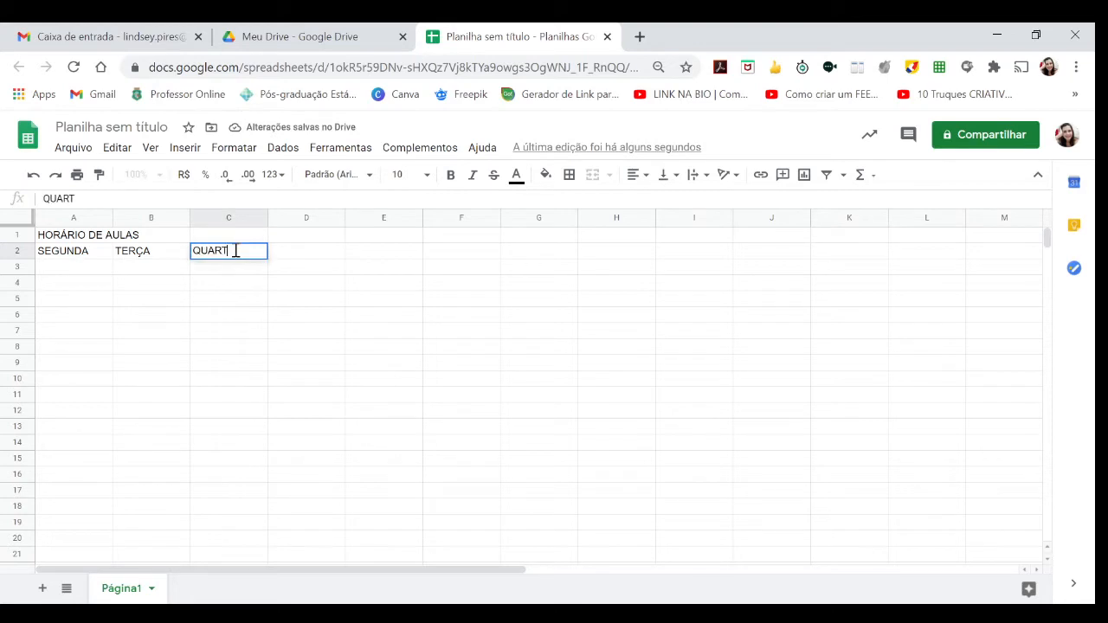
text(A)
click(292, 257)
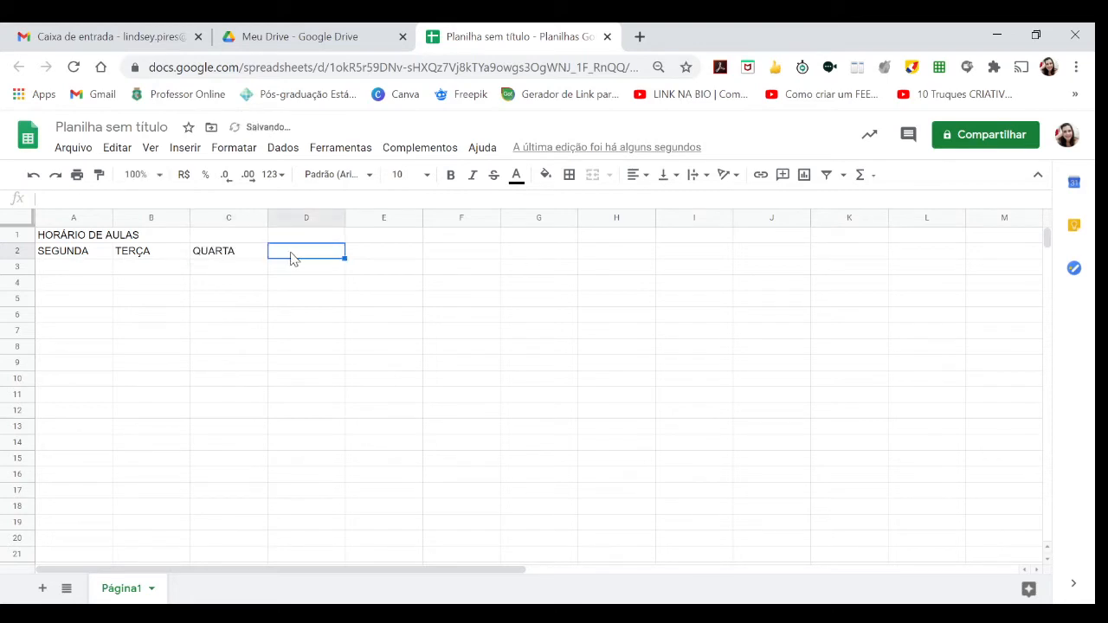
Step: Enter the weekday headings QUINTA and SEXTA in cells D2 and E2
text(QUINTA)
key(Tab)
text(SE)
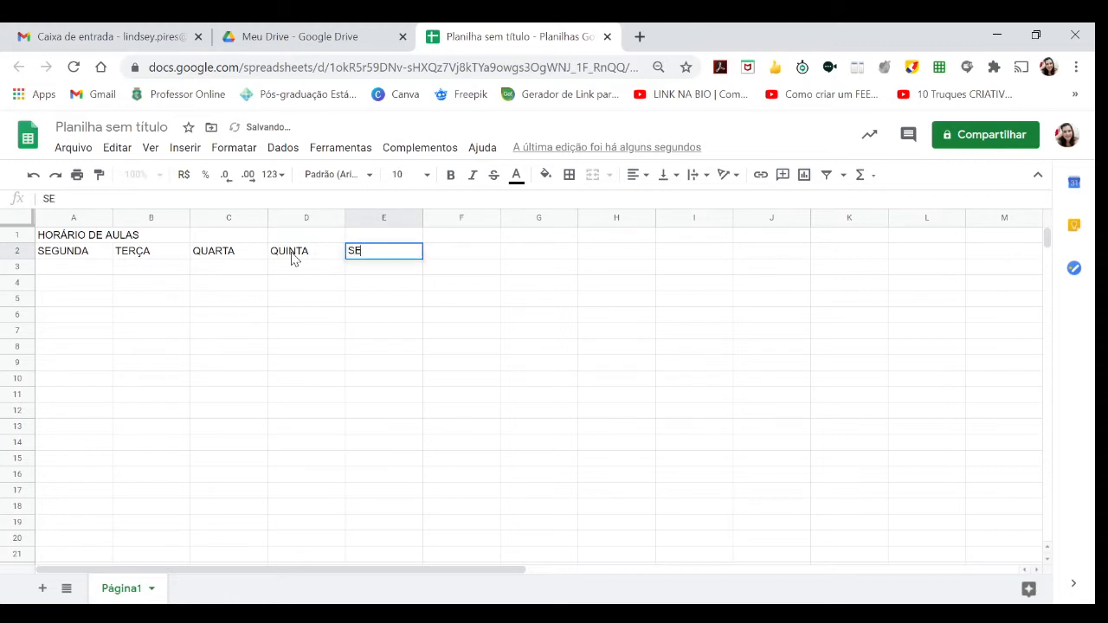
text(XTA)
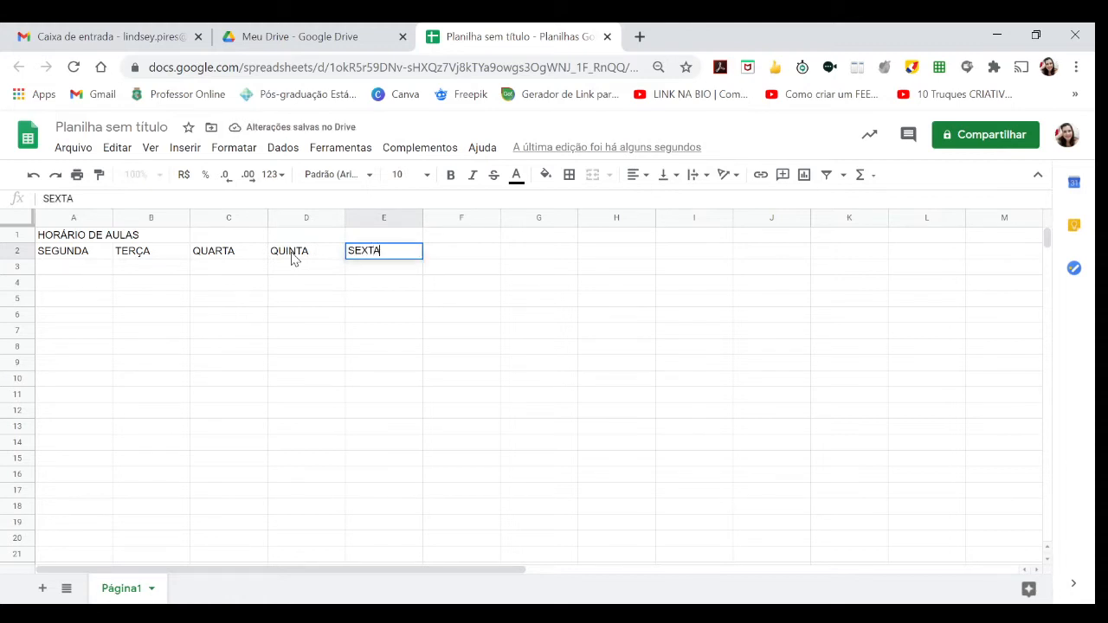
click(321, 339)
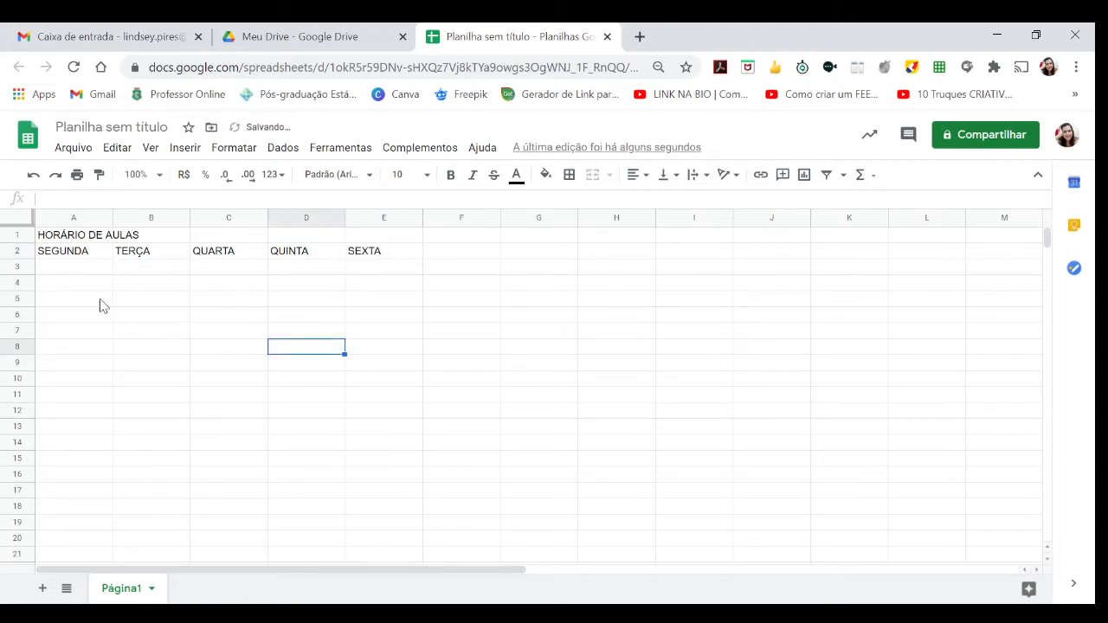
Step: List the Monday subjects história, matemática and química in cells A3 to A5 under SEGUNDA
click(88, 268)
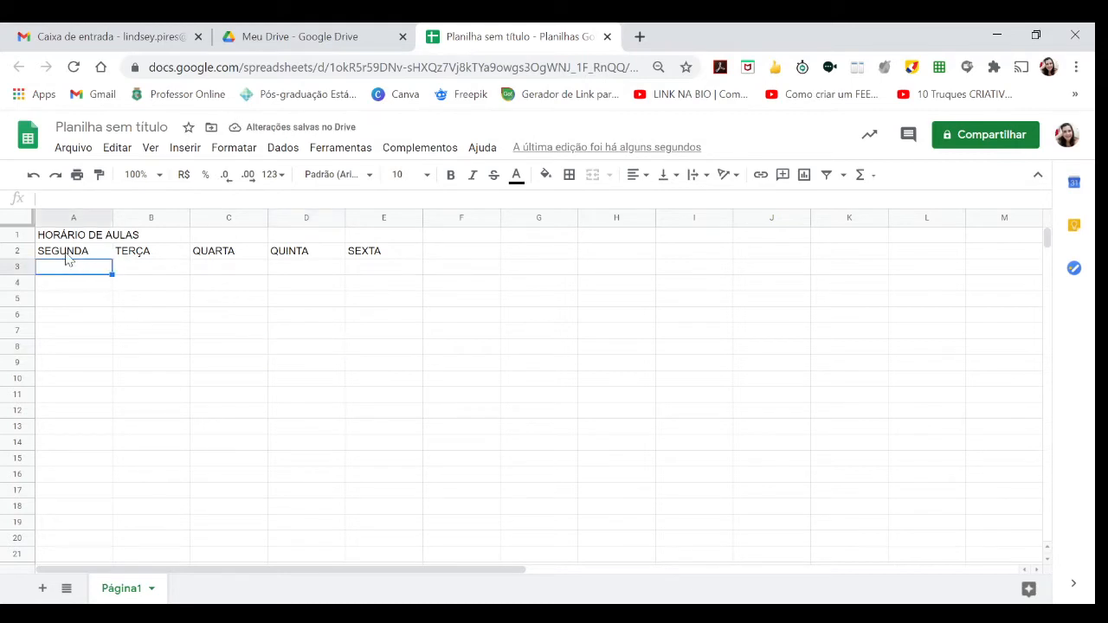
click(71, 256)
click(86, 270)
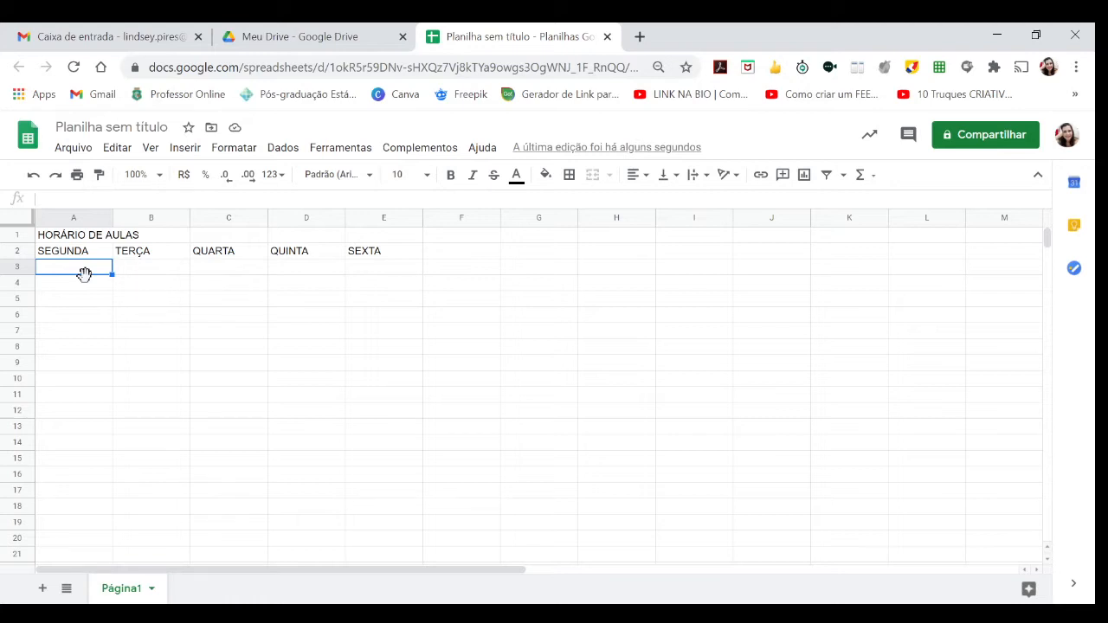
text(hi)
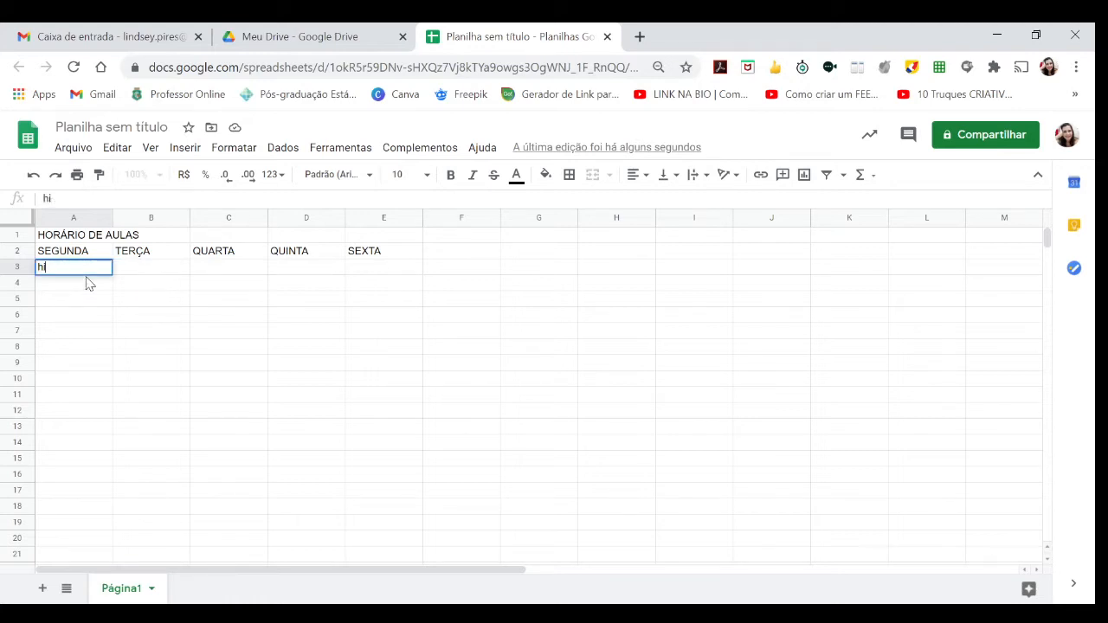
text(stória)
key(Return)
text(matem)
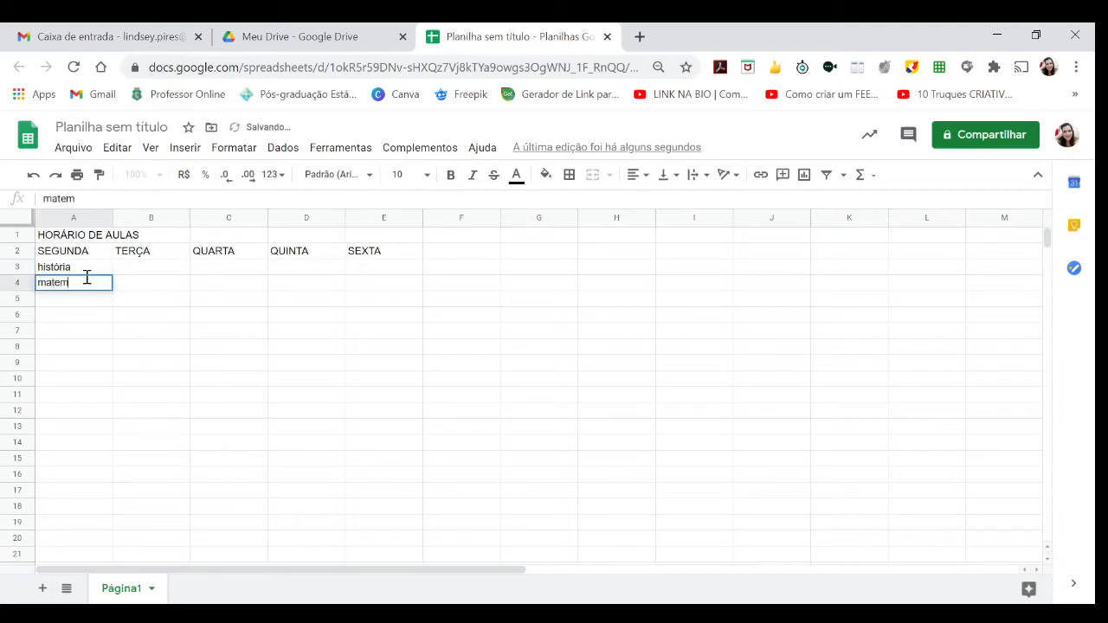
text(ática)
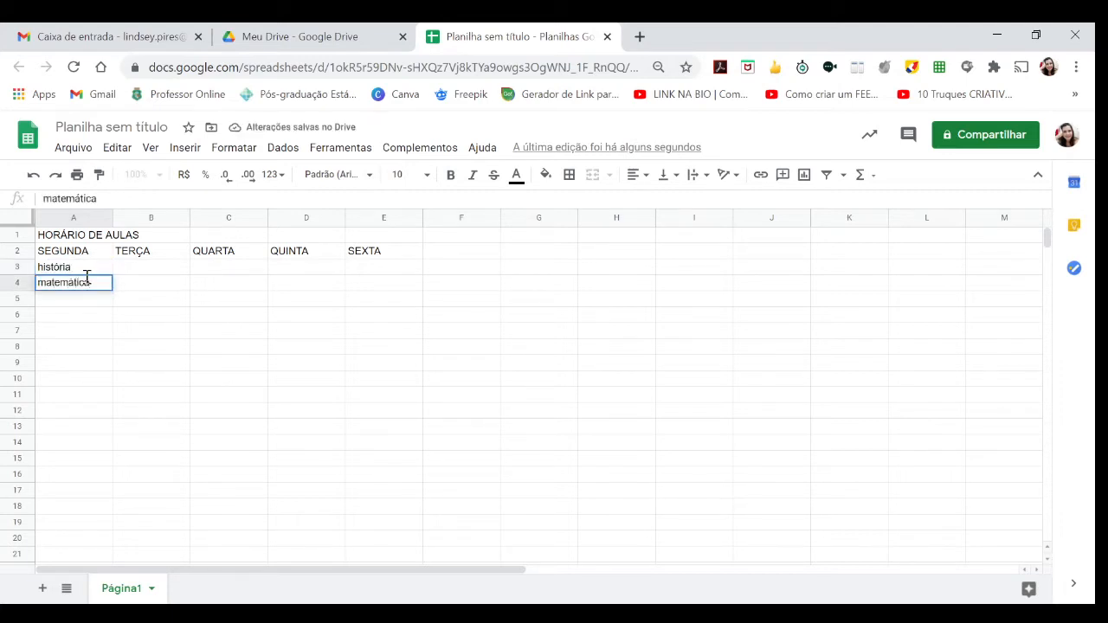
key(Return)
text(qu)
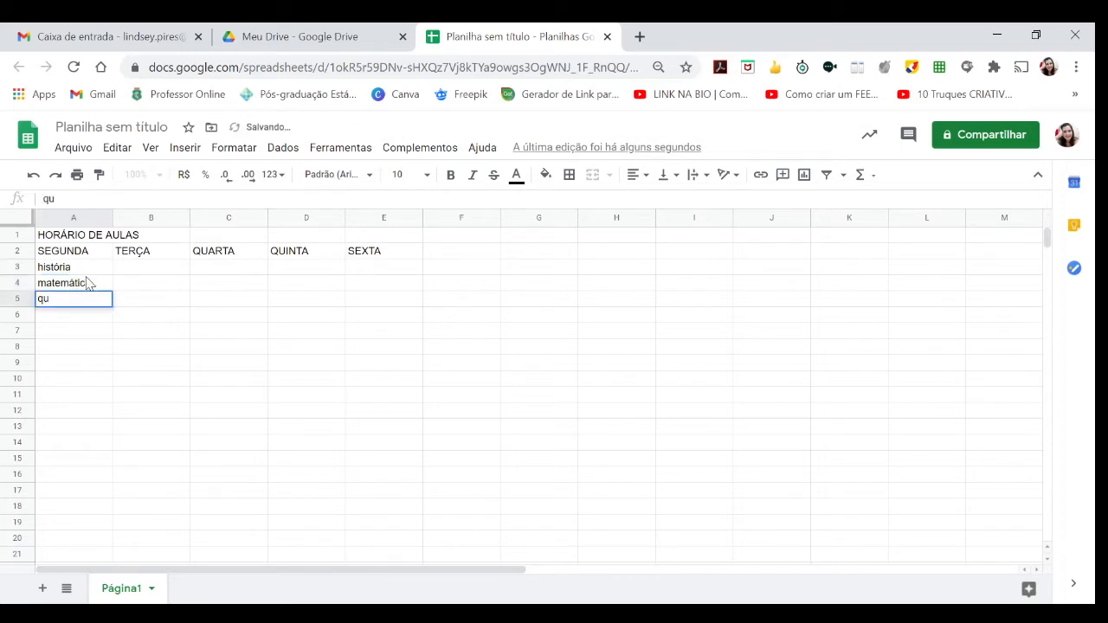
text(ímica)
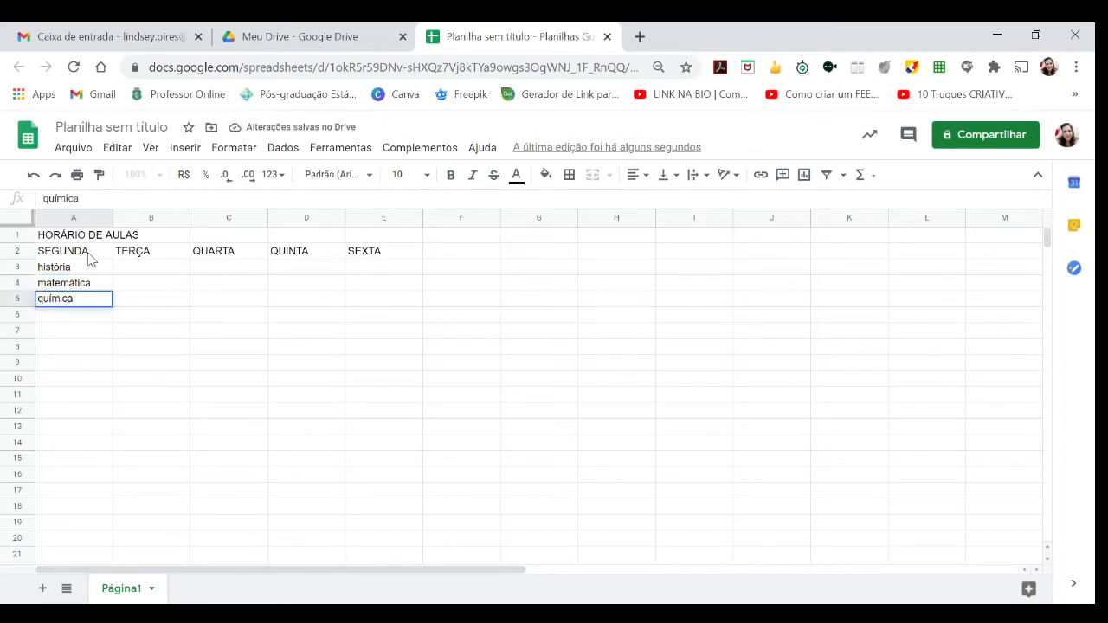
Step: List the Tuesday subjects português and física in cells B3 and B4 under TERÇA
click(141, 275)
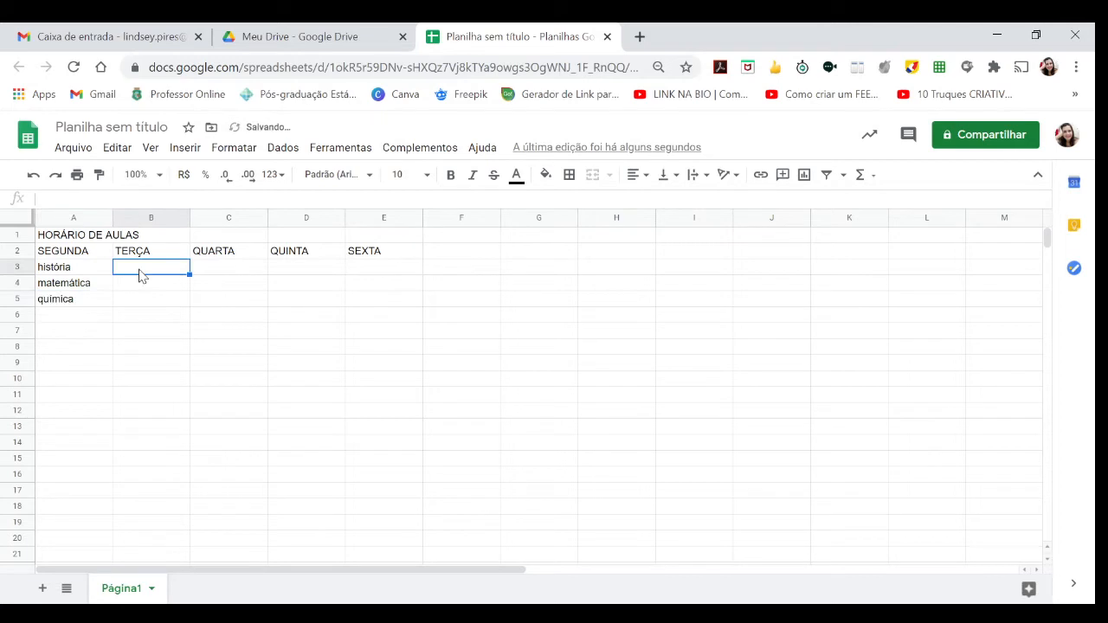
text(portugu)
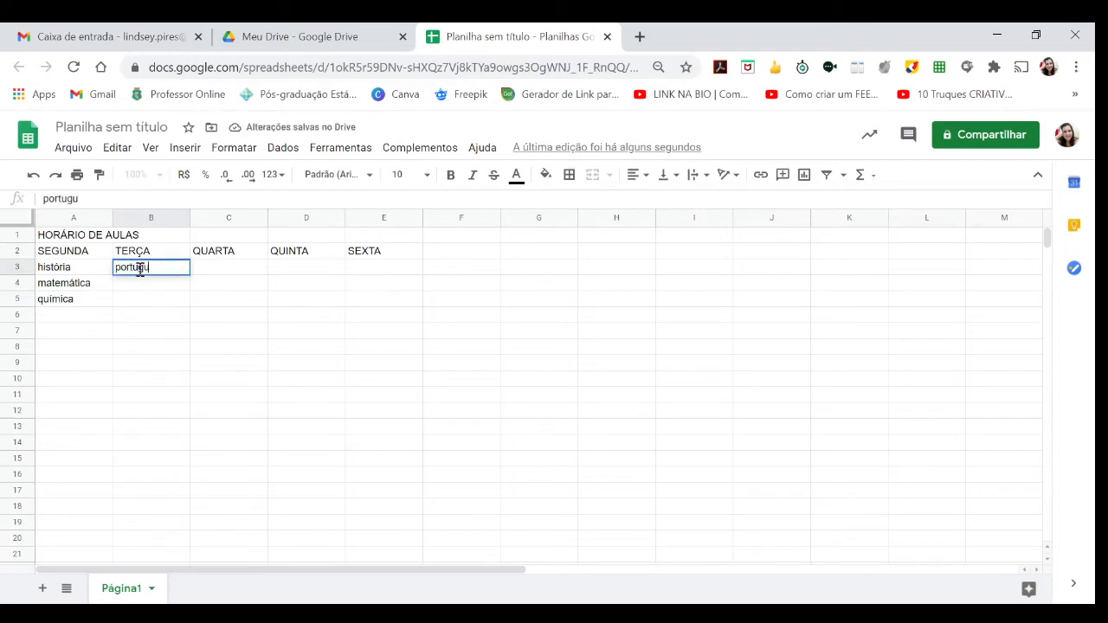
text(ês)
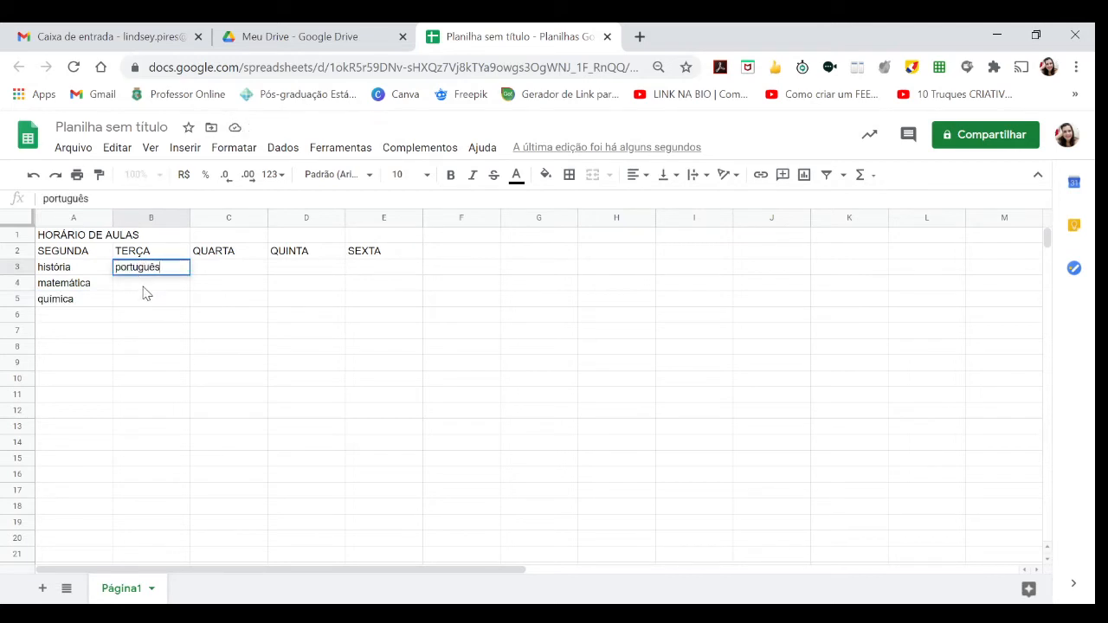
click(145, 288)
text(fpisica)
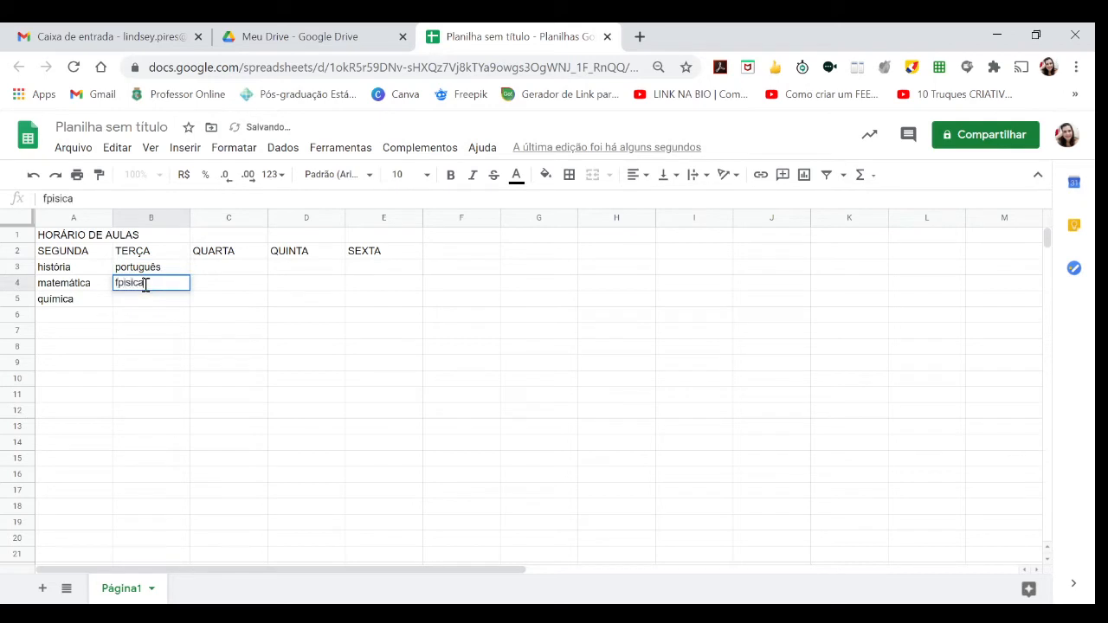
key(BackSpace)
key(BackSpace)
key(BackSpace)
key(BackSpace)
key(BackSpace)
key(BackSpace)
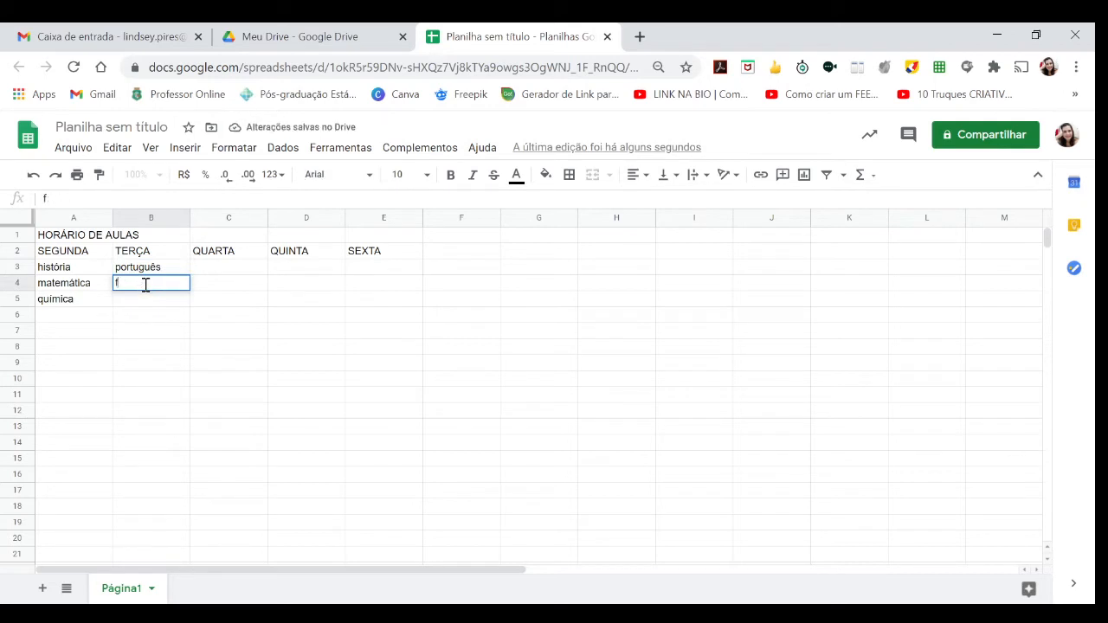
text(ísica)
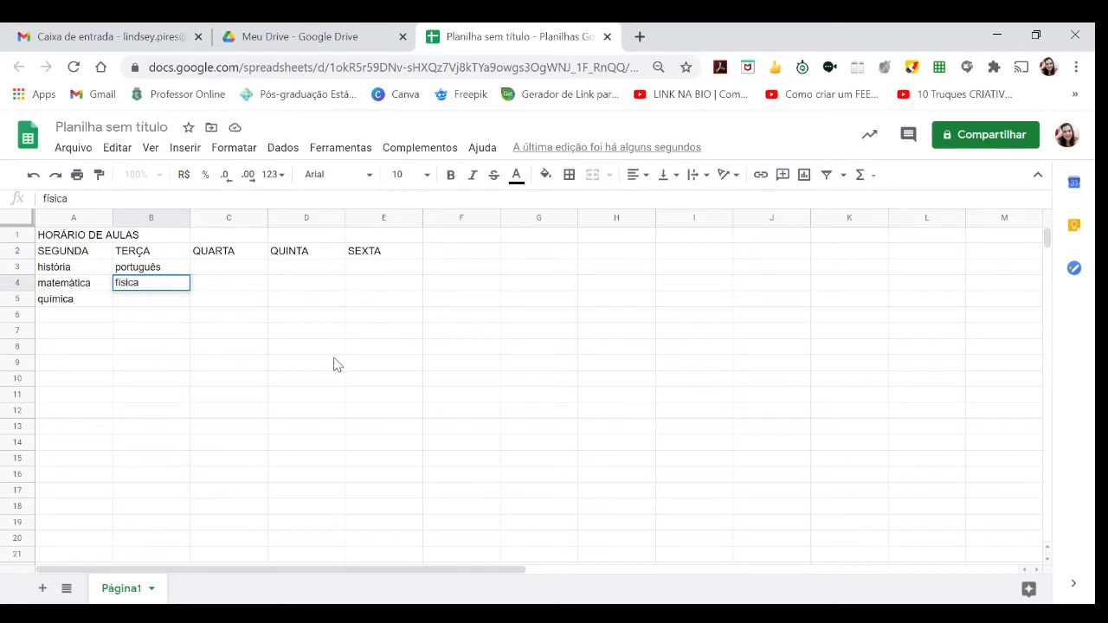
click(336, 363)
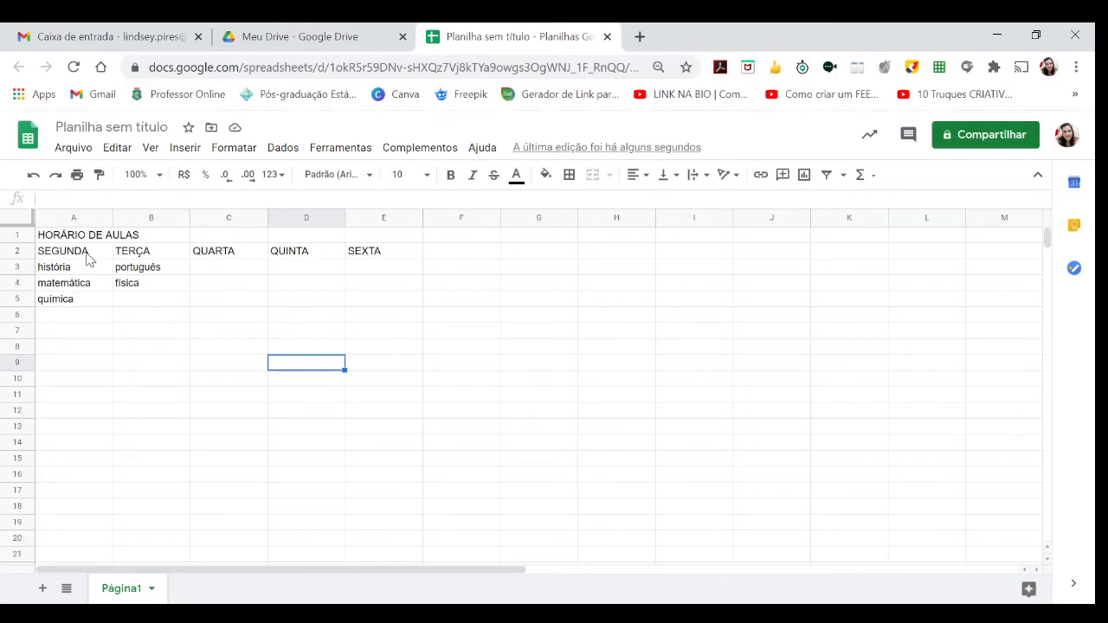
Step: Apply borders to all sides of every cell in the timetable range A2:E5
drag(90, 255, 392, 309)
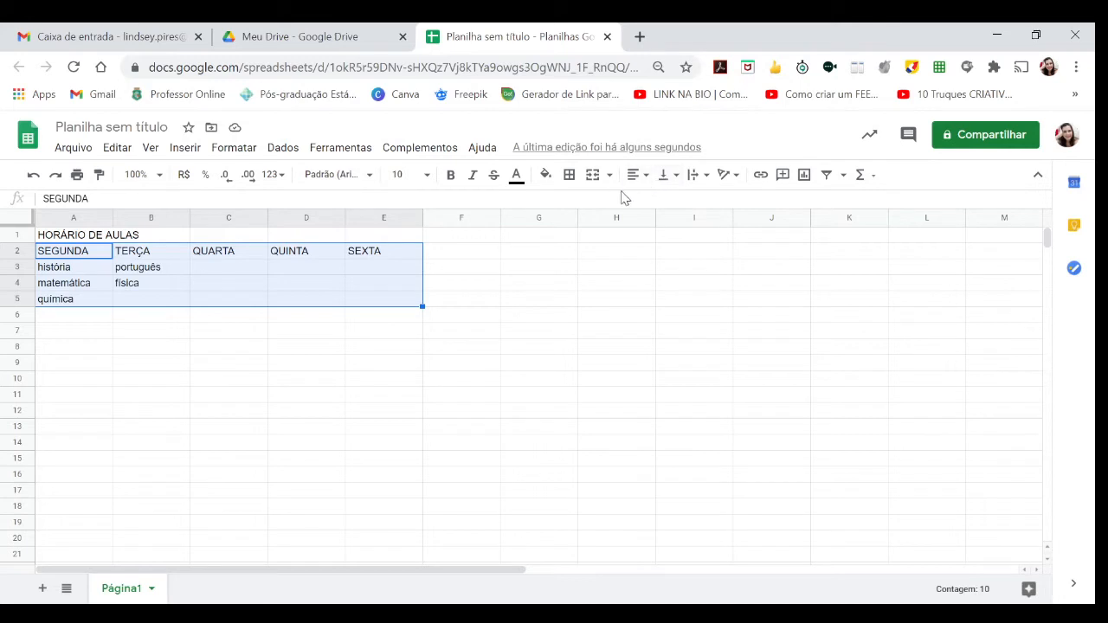
click(572, 180)
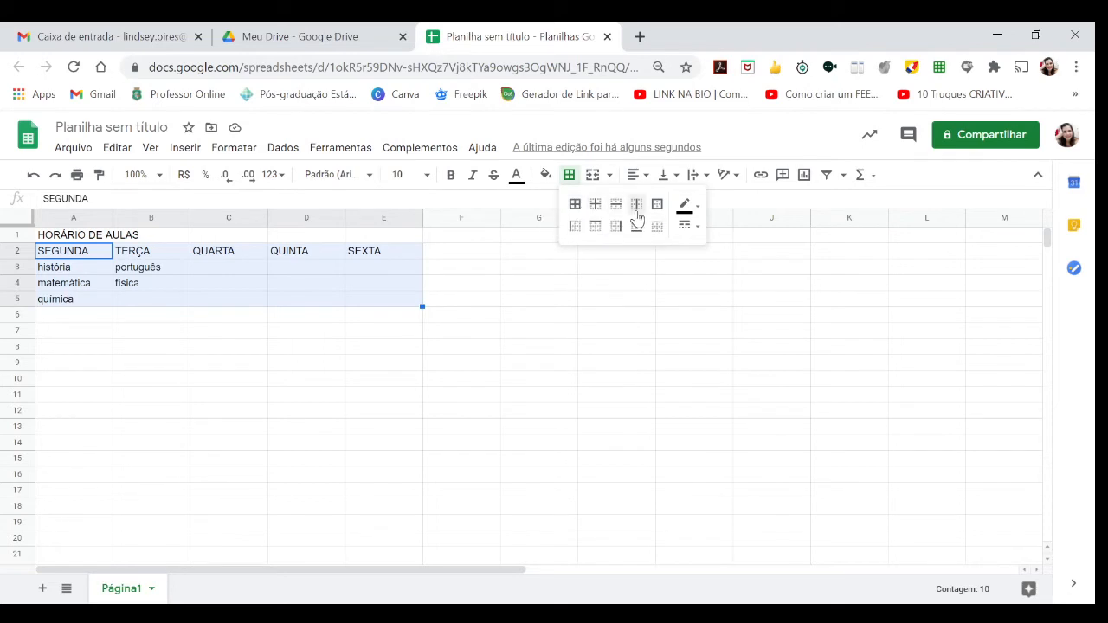
click(575, 205)
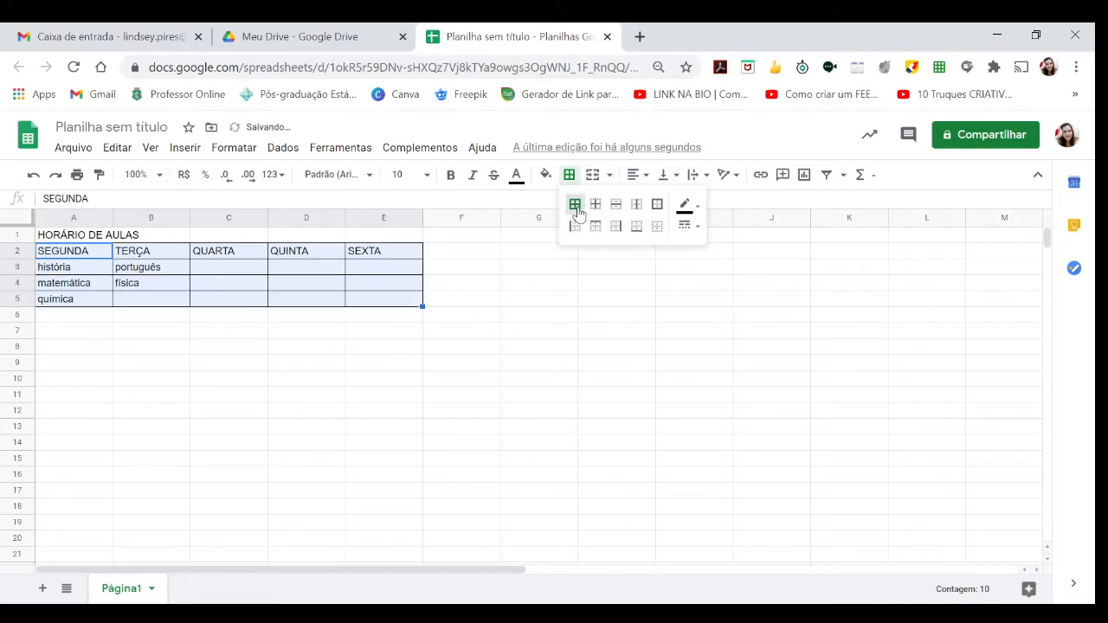
click(545, 300)
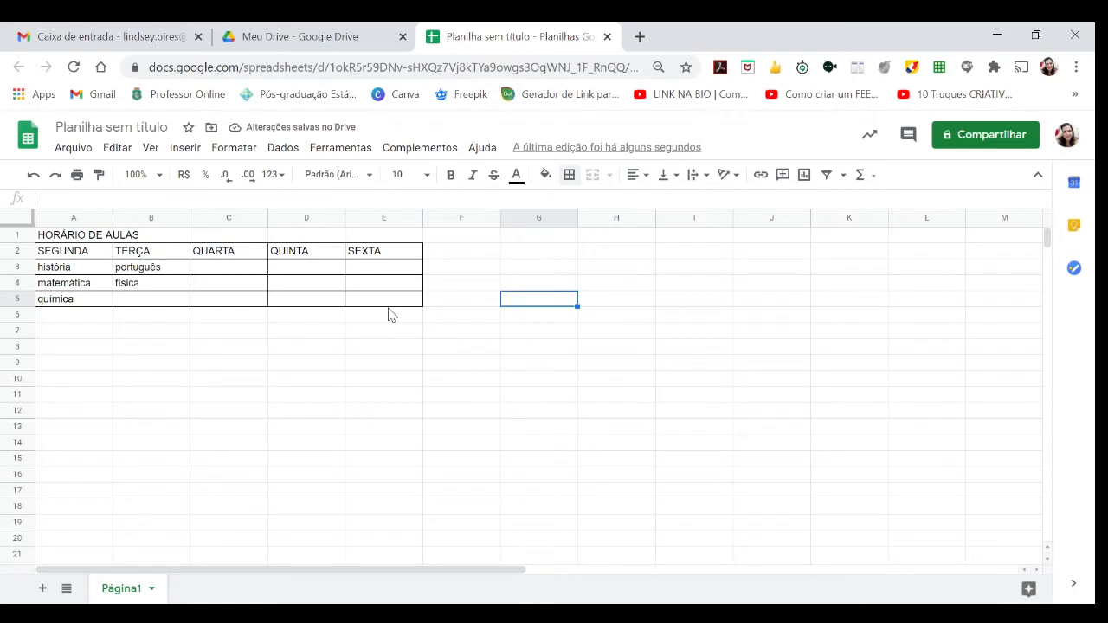
key(ctrl+plus)
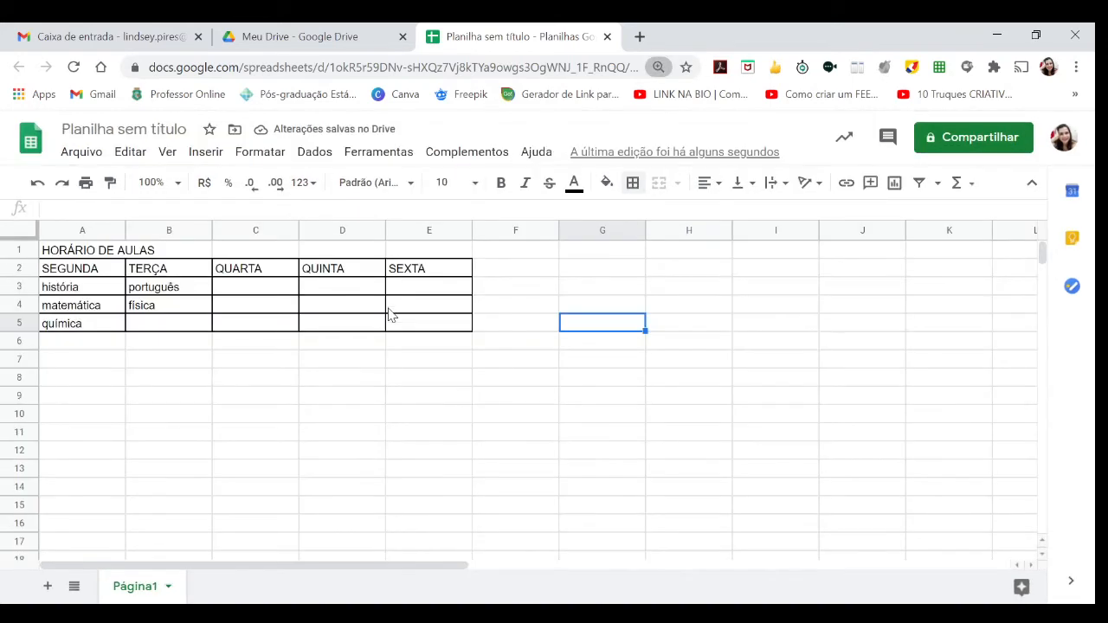
key(ctrl+plus)
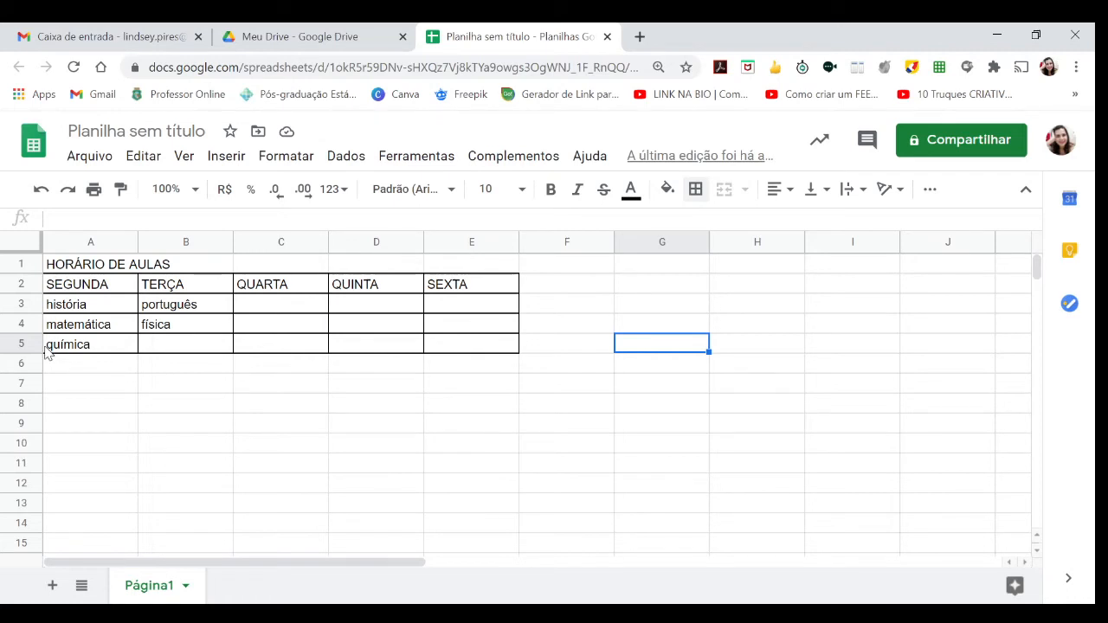
key(ctrl+minus)
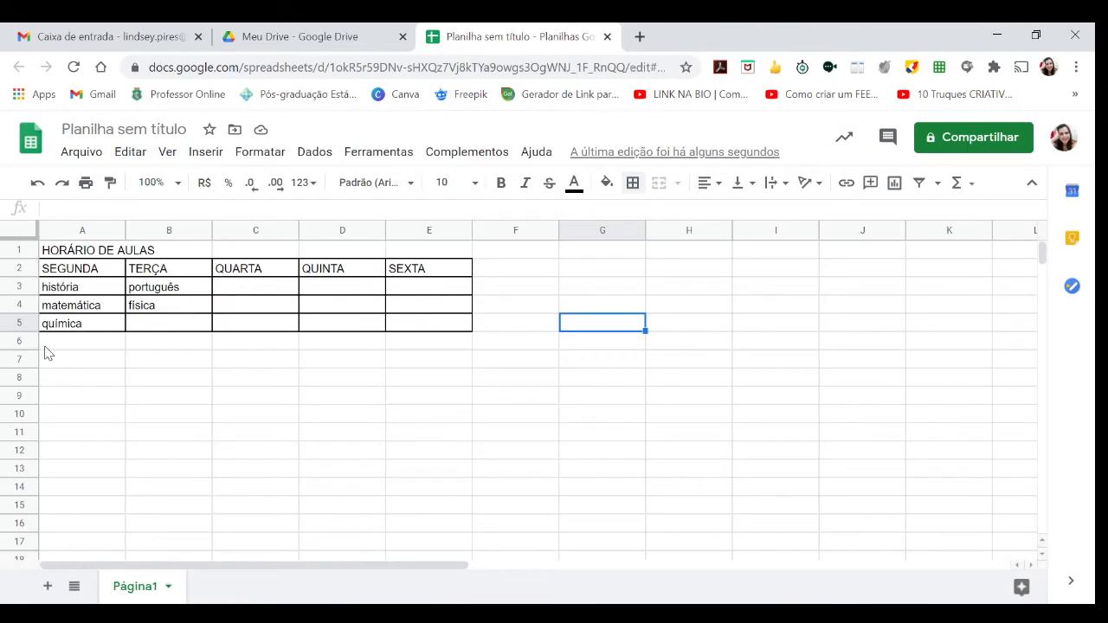
key(ctrl+minus)
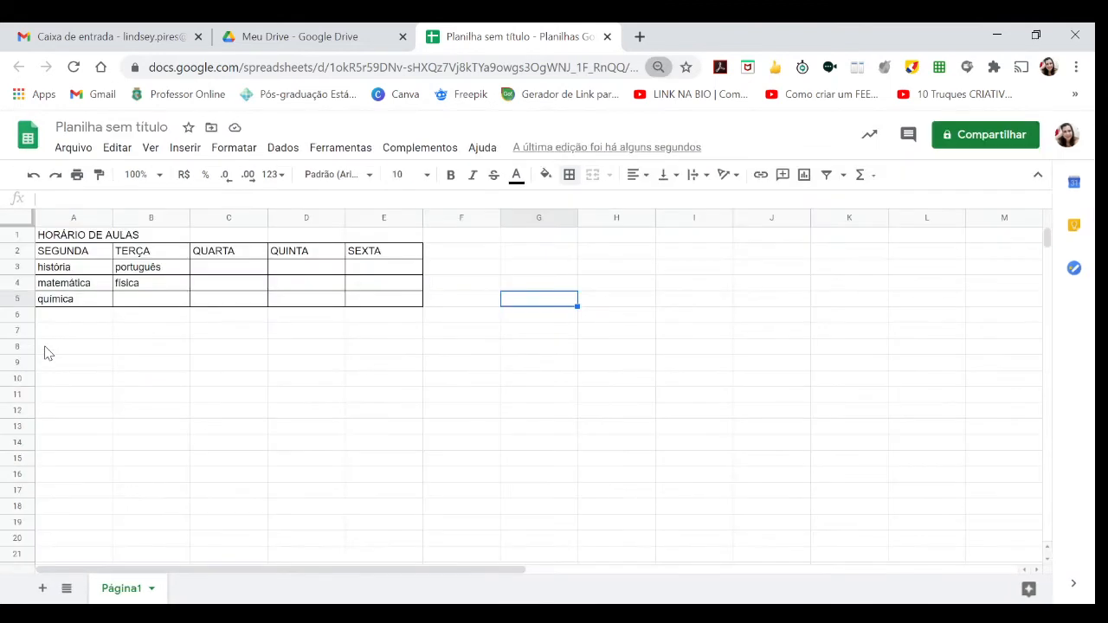
key(ctrl+minus)
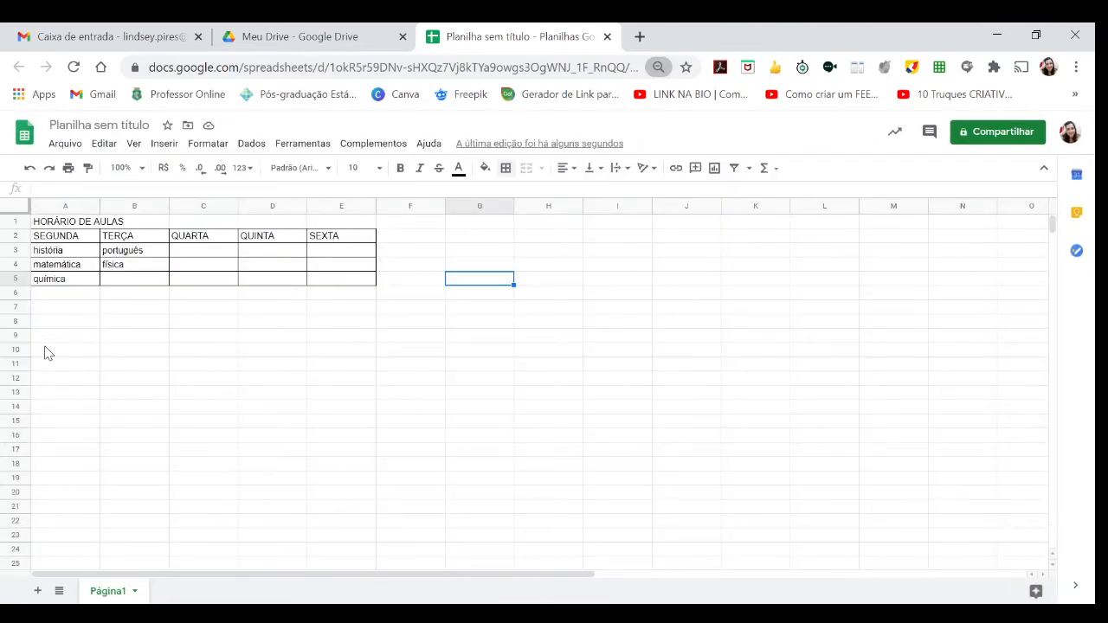
key(ctrl+plus)
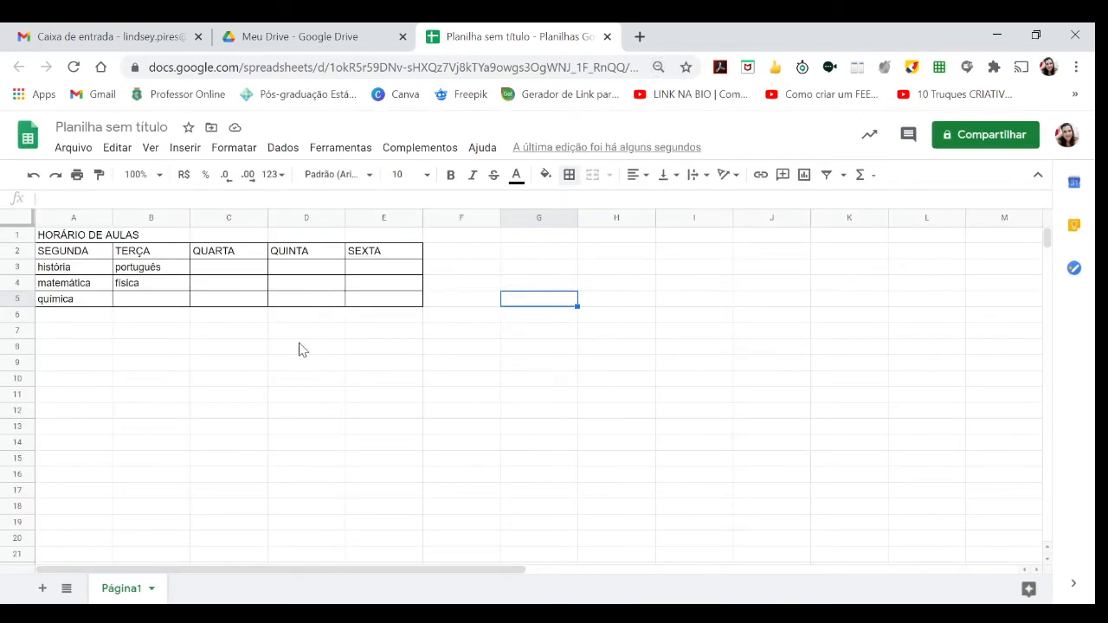
key(ctrl+plus)
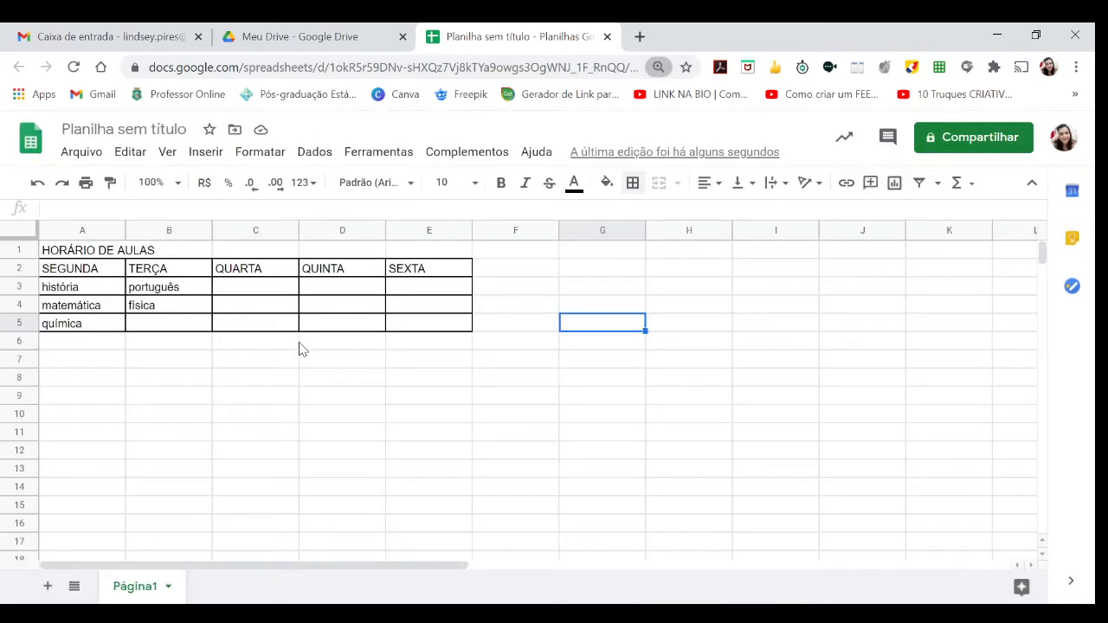
Step: Centre the weekday headings in cells A2 to E2 horizontally and make them bold
click(448, 457)
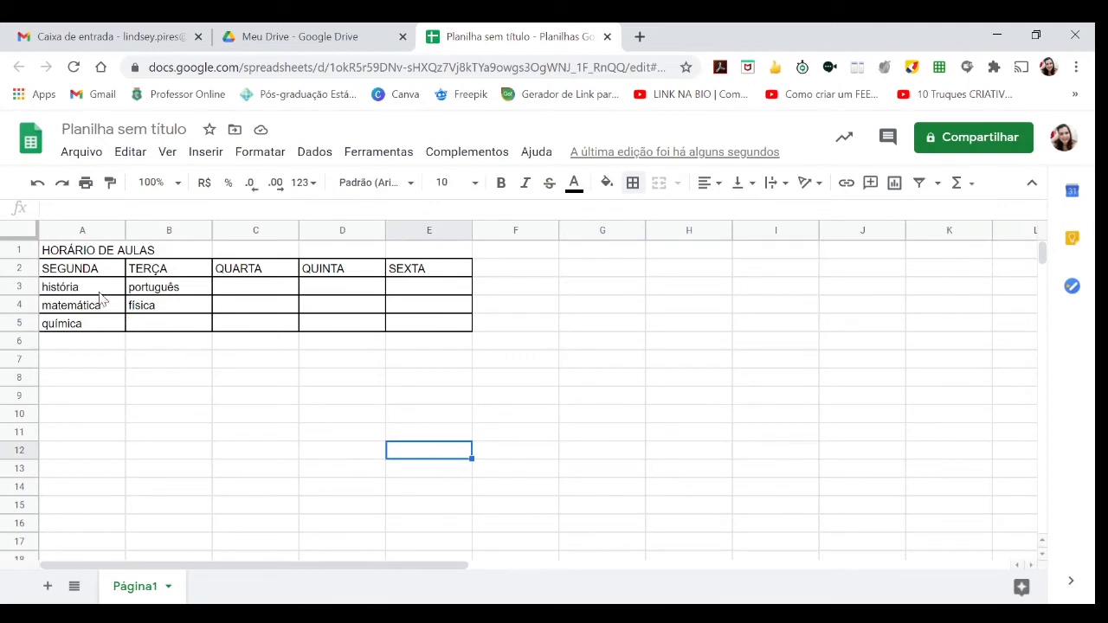
drag(72, 272, 447, 271)
click(708, 182)
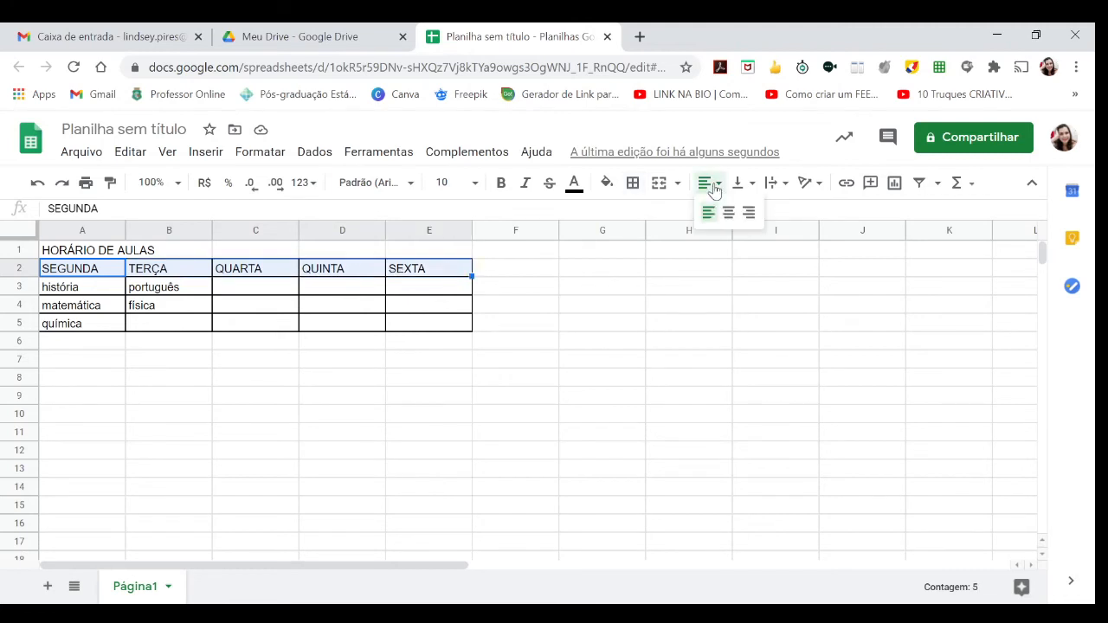
click(724, 217)
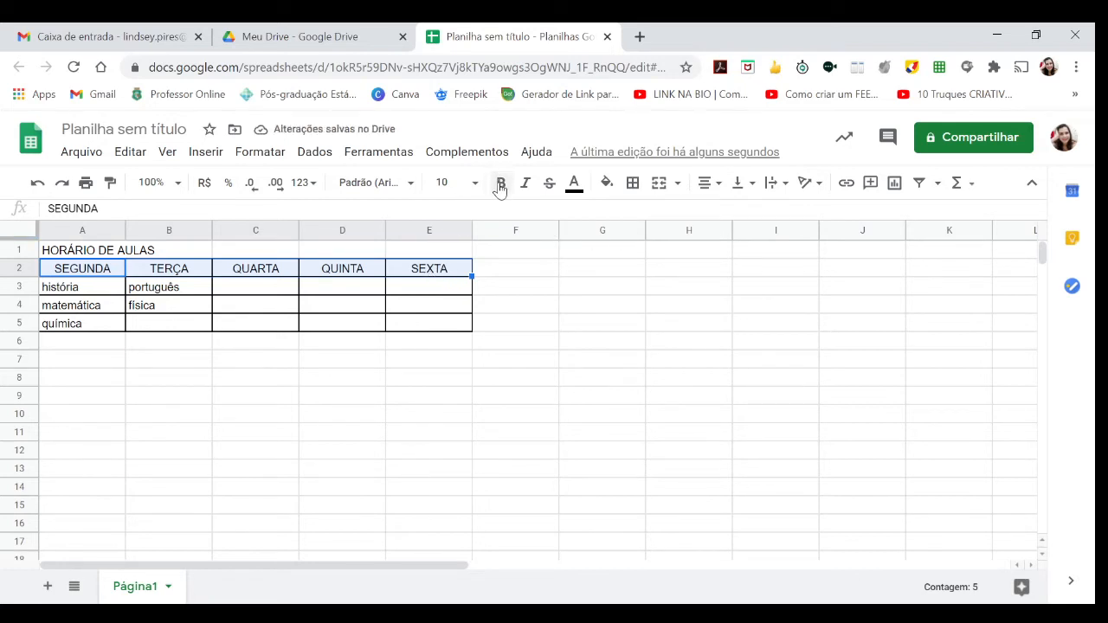
click(500, 185)
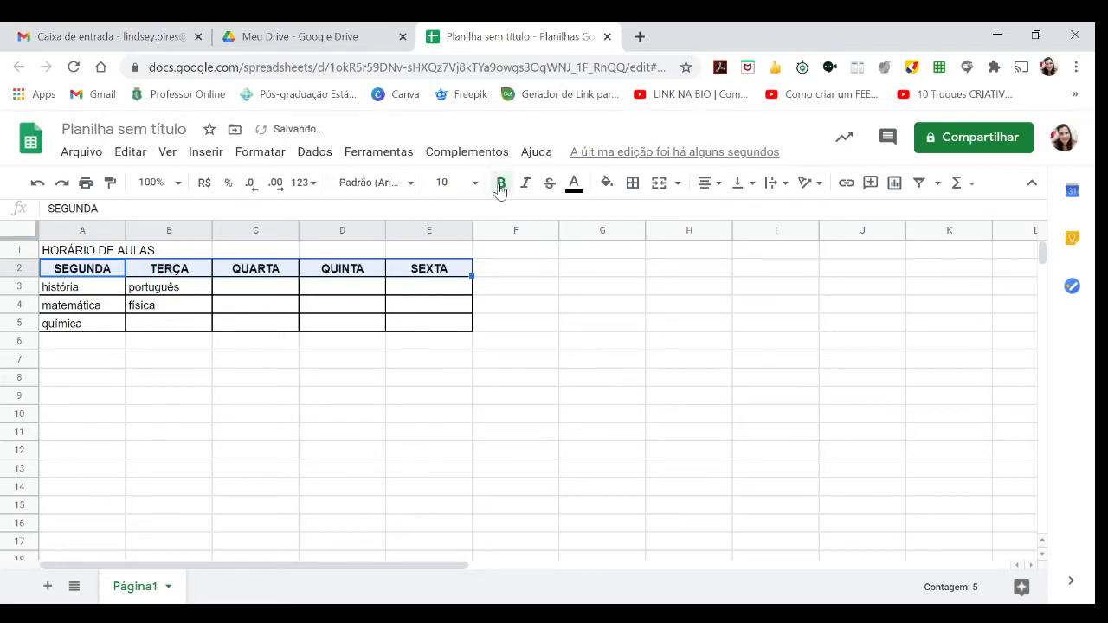
click(554, 323)
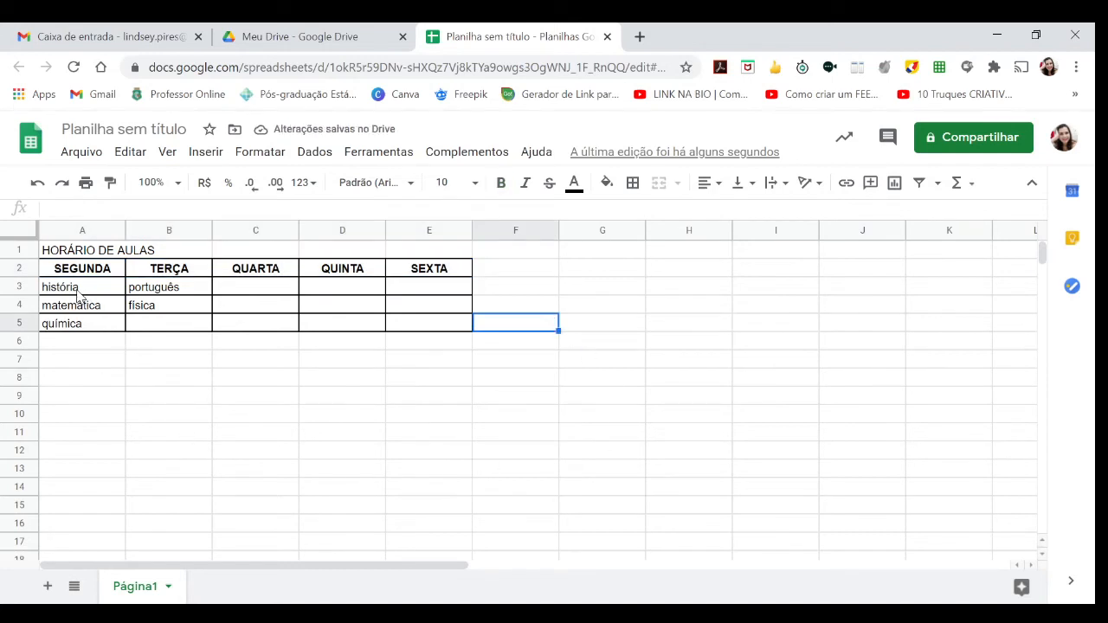
Step: Centre the subject cells in the range A3:E5 horizontally
drag(78, 293, 447, 326)
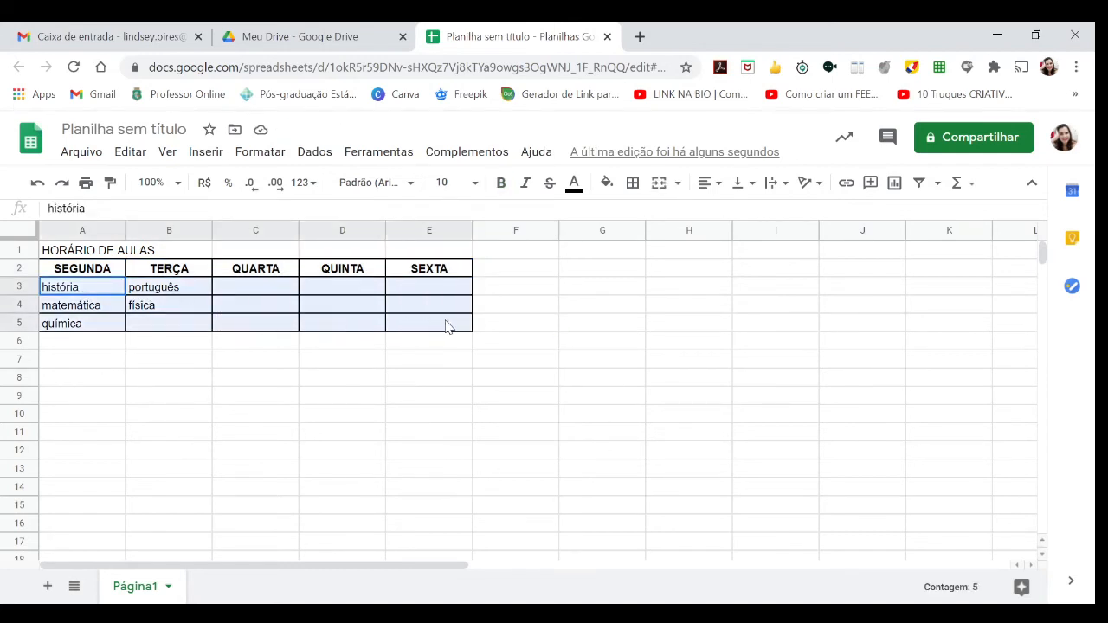
click(707, 182)
click(726, 214)
click(706, 309)
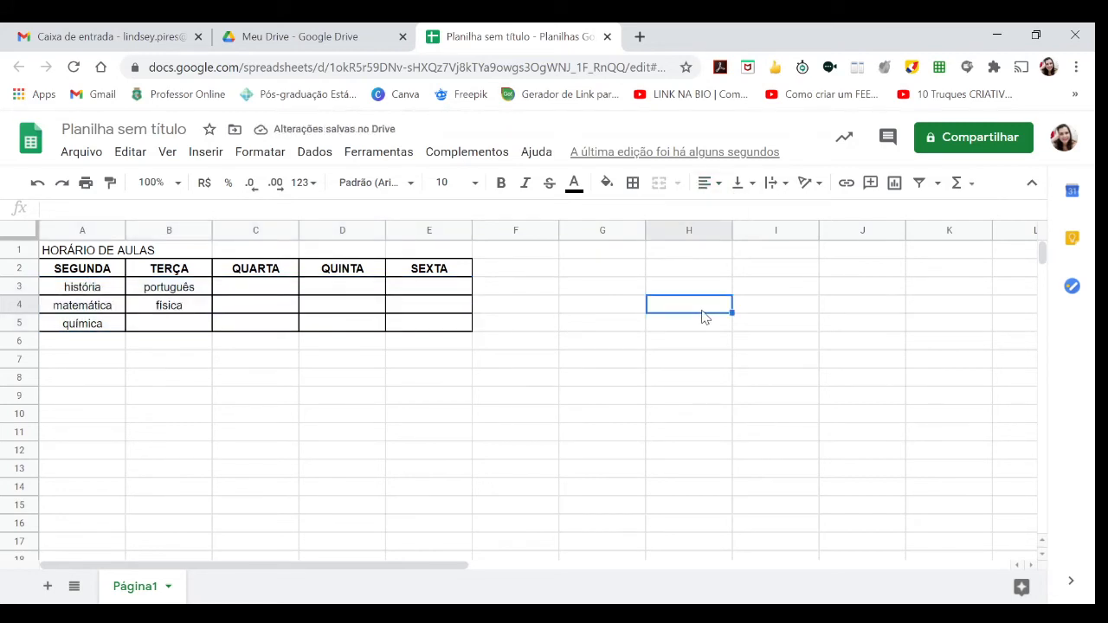
Step: Make the HORÁRIO DE AULAS title in cell A1 bold
click(173, 265)
click(98, 256)
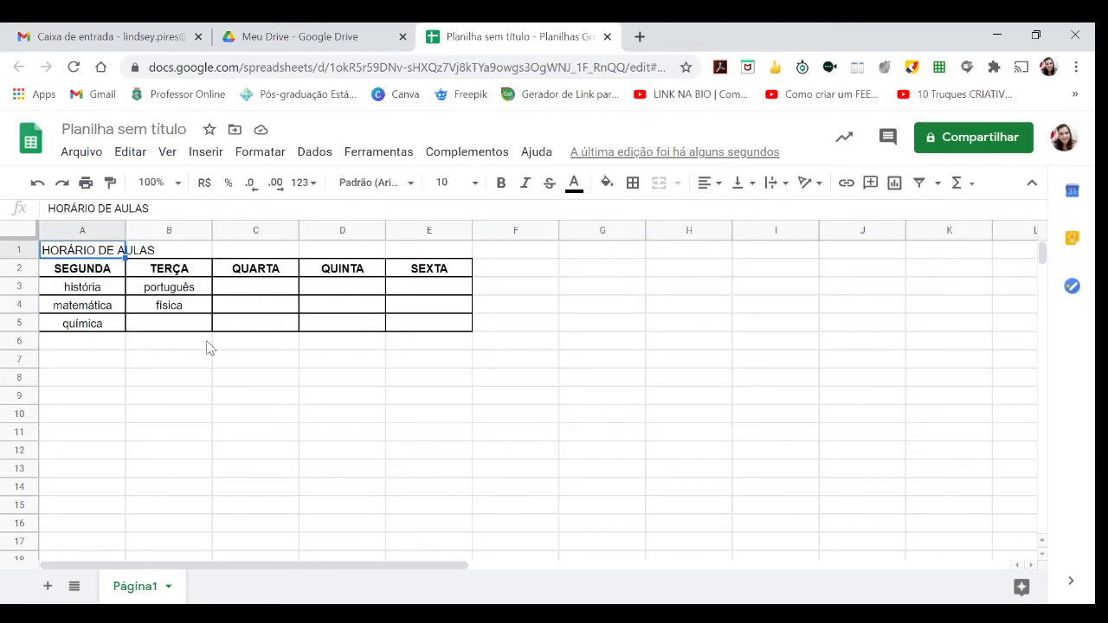
click(173, 400)
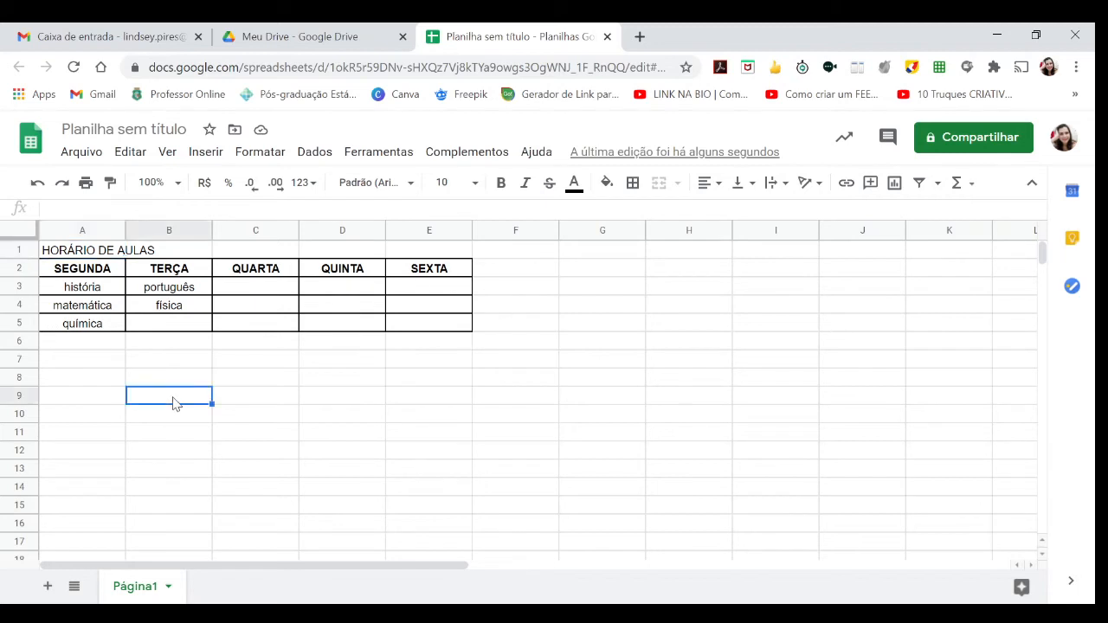
click(91, 251)
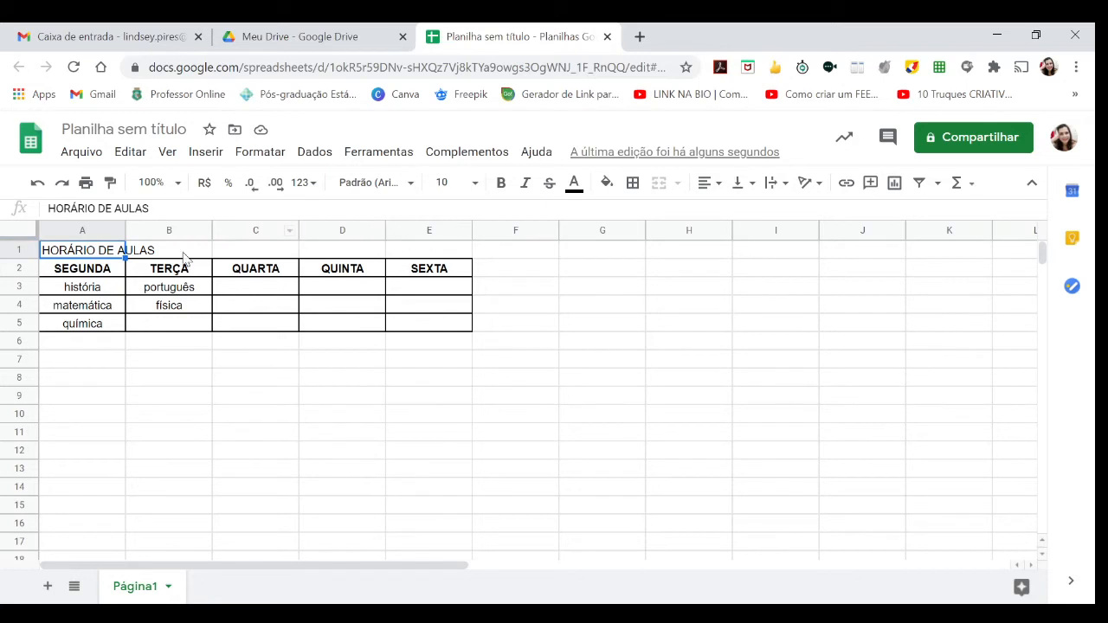
click(502, 187)
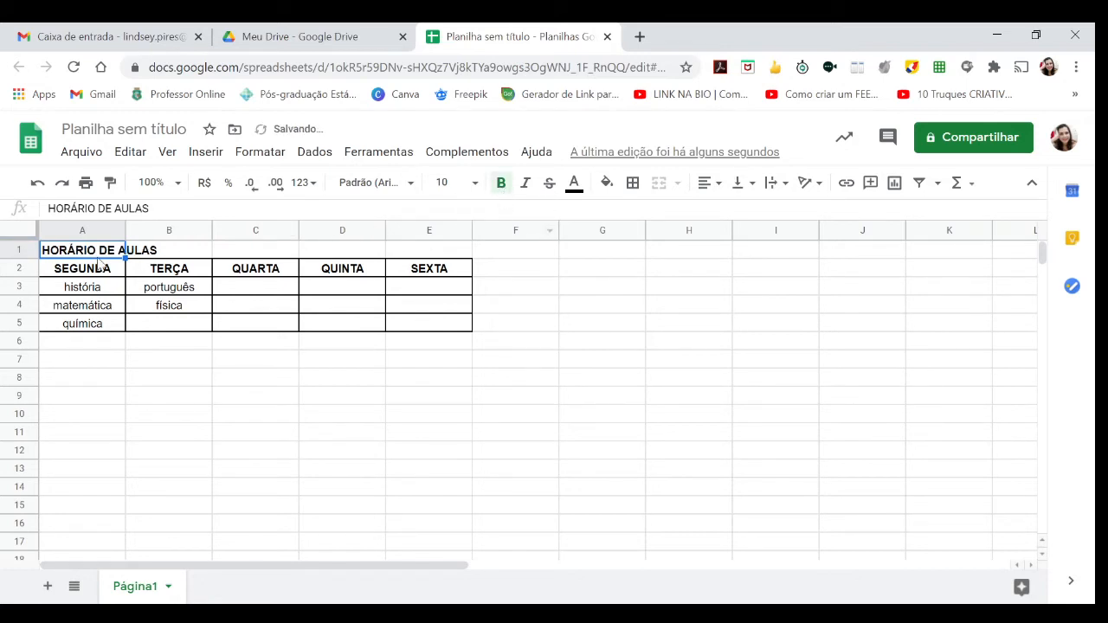
Step: Set the text colour of the title in cell A1 to blue
click(574, 185)
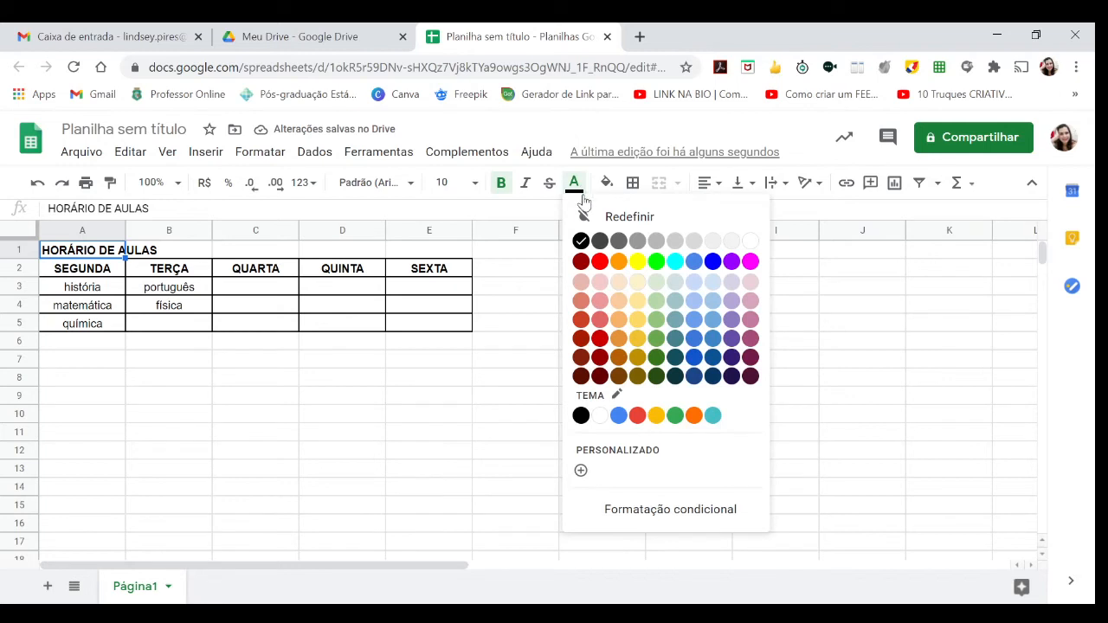
click(656, 262)
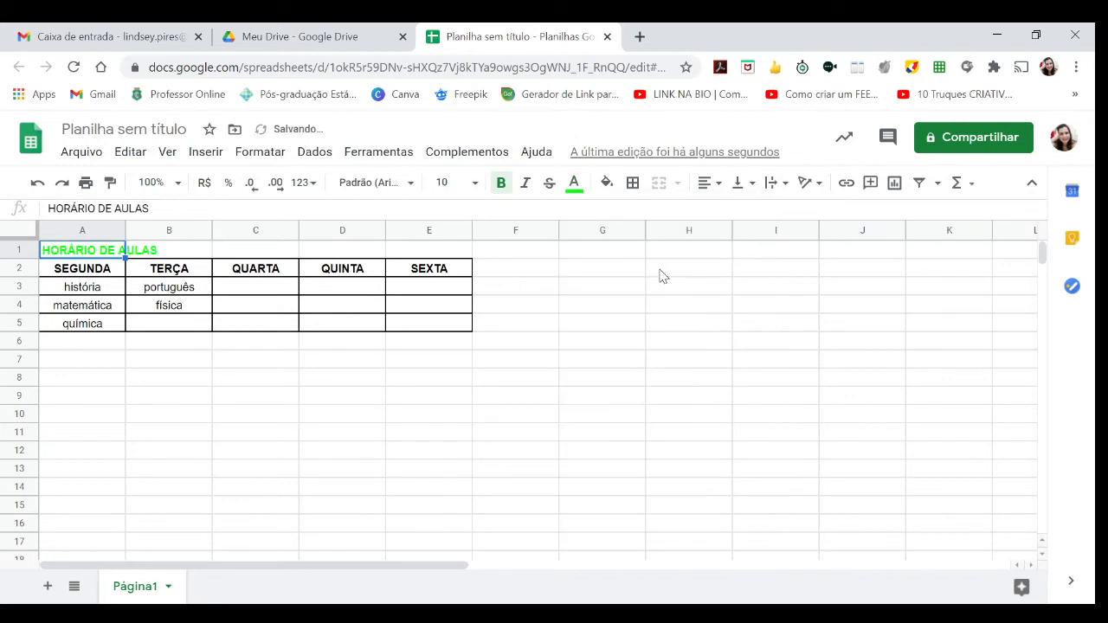
click(576, 184)
click(714, 262)
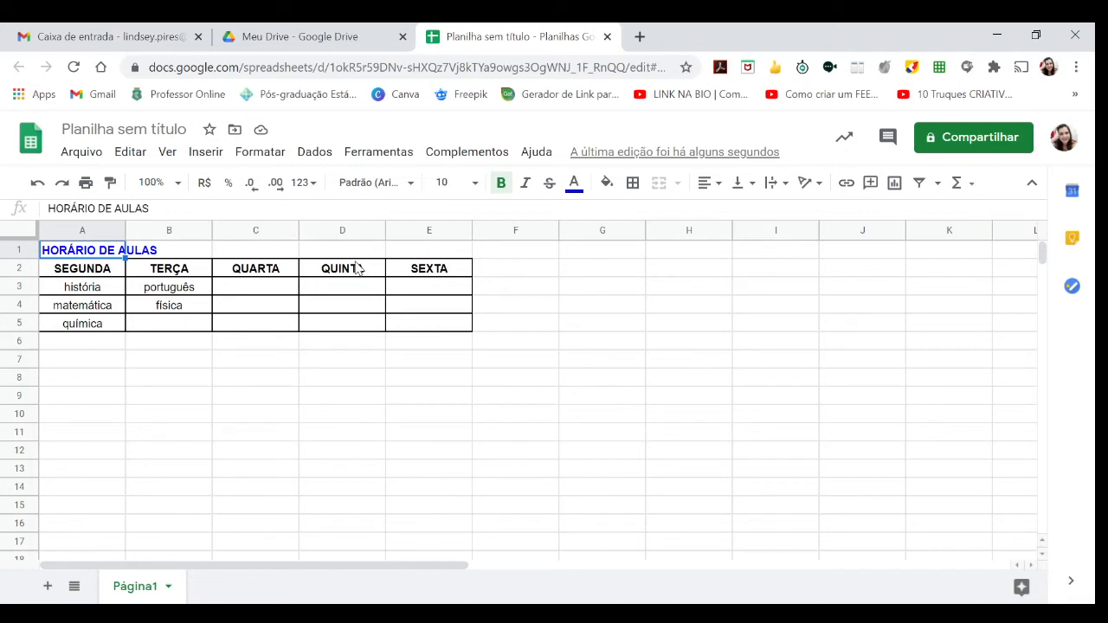
Step: Centre the title horizontally within cell A1
click(716, 189)
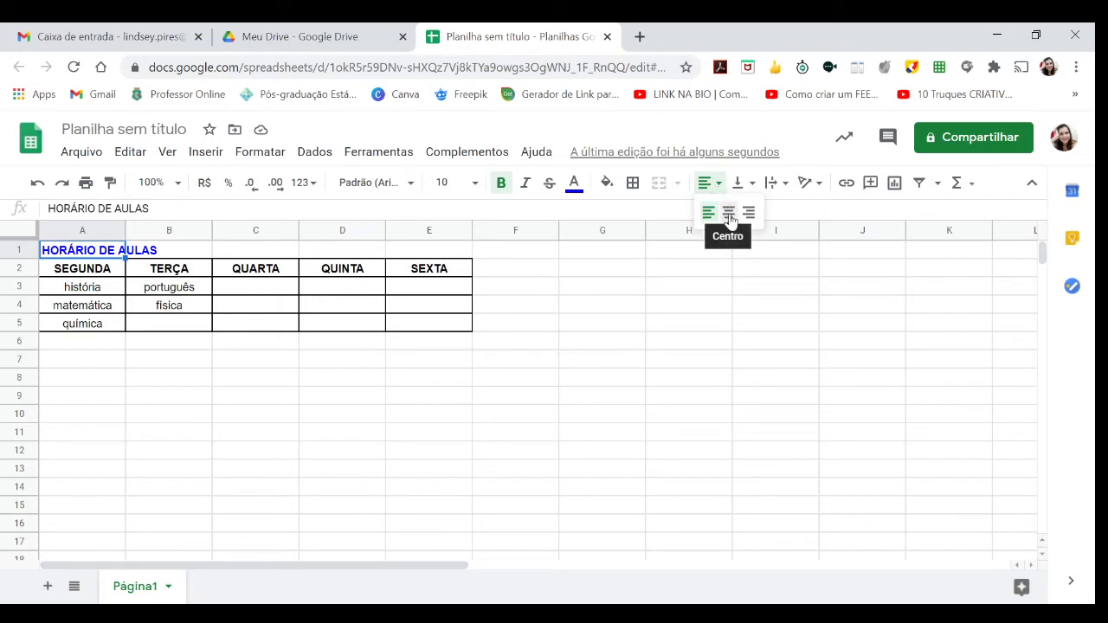
click(730, 224)
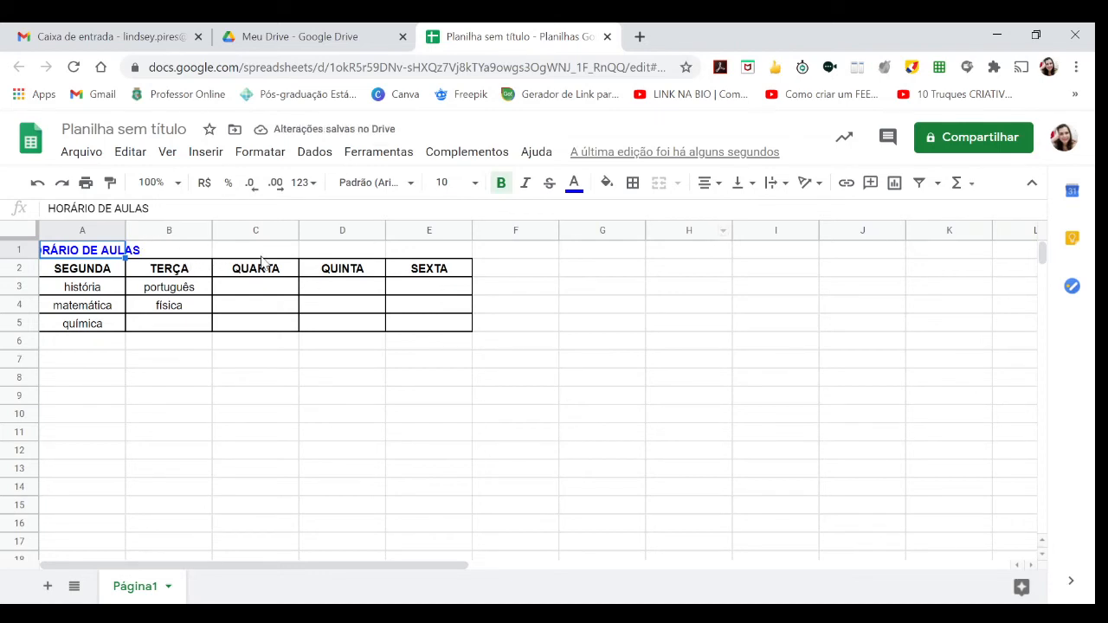
click(395, 339)
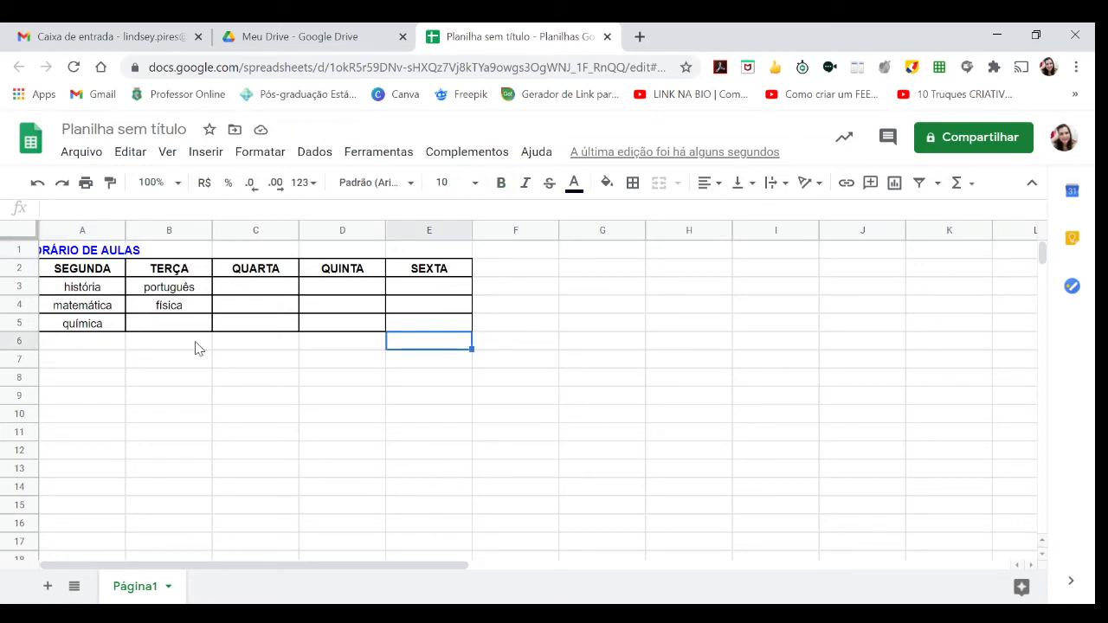
click(74, 253)
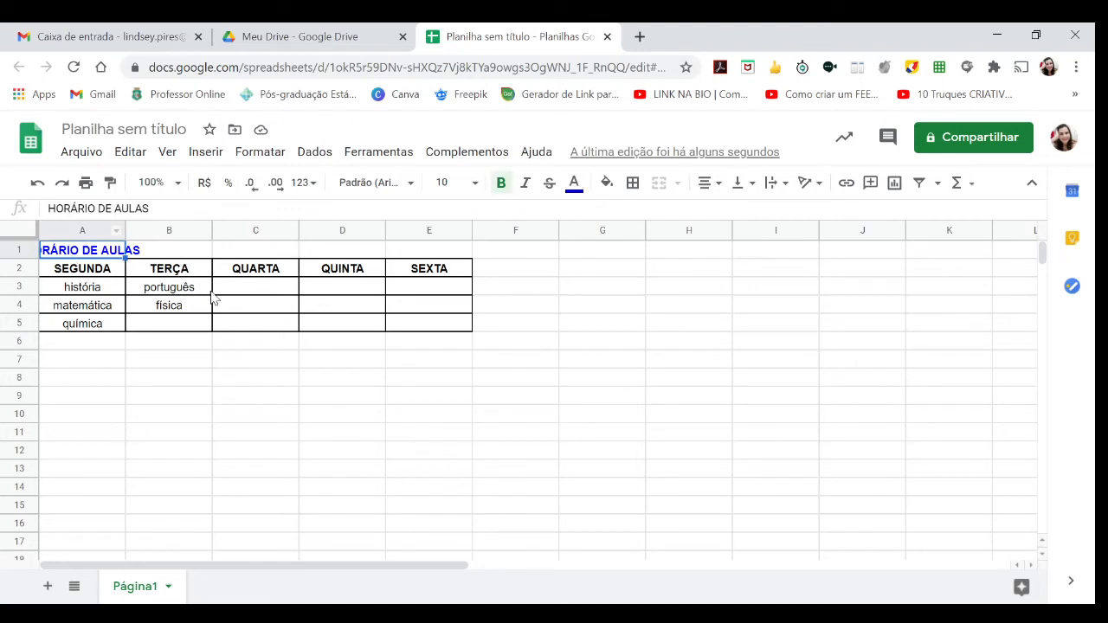
click(275, 433)
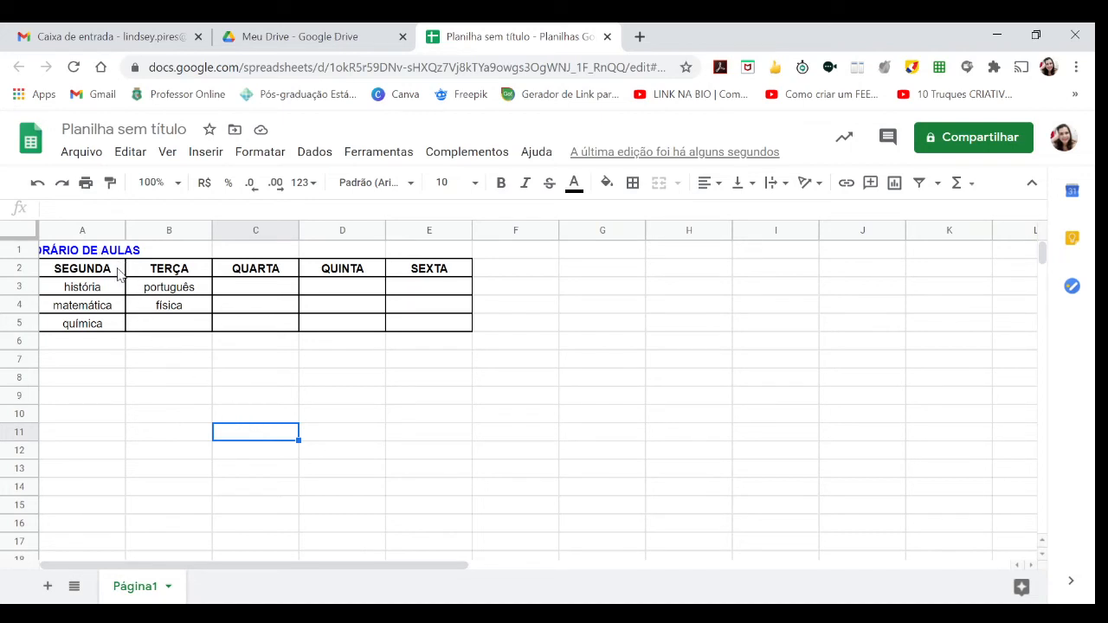
click(91, 252)
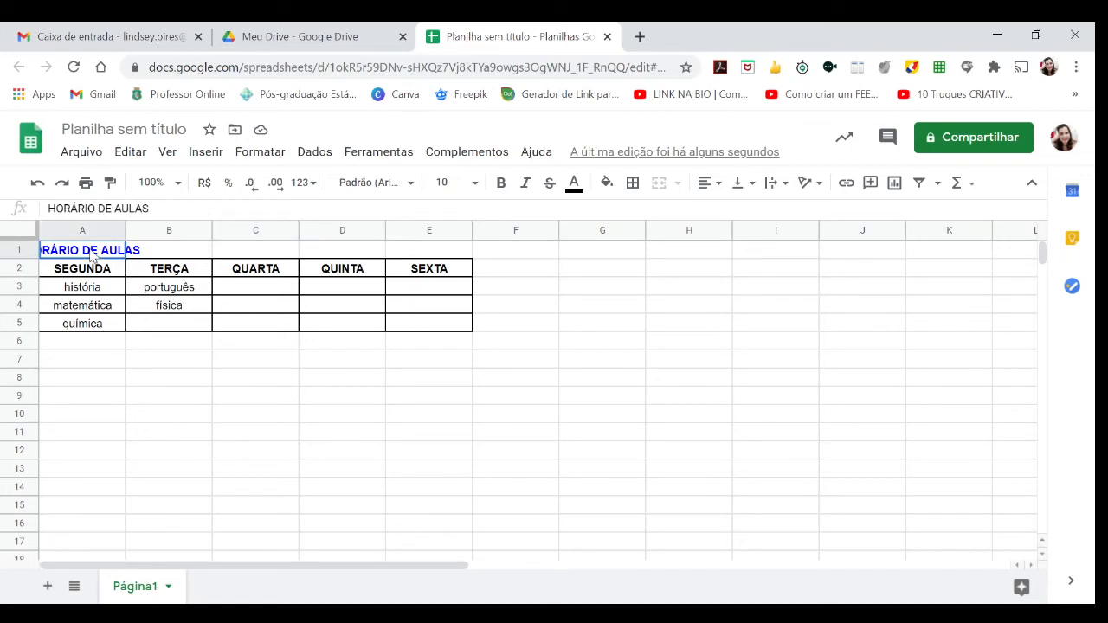
click(159, 253)
click(289, 253)
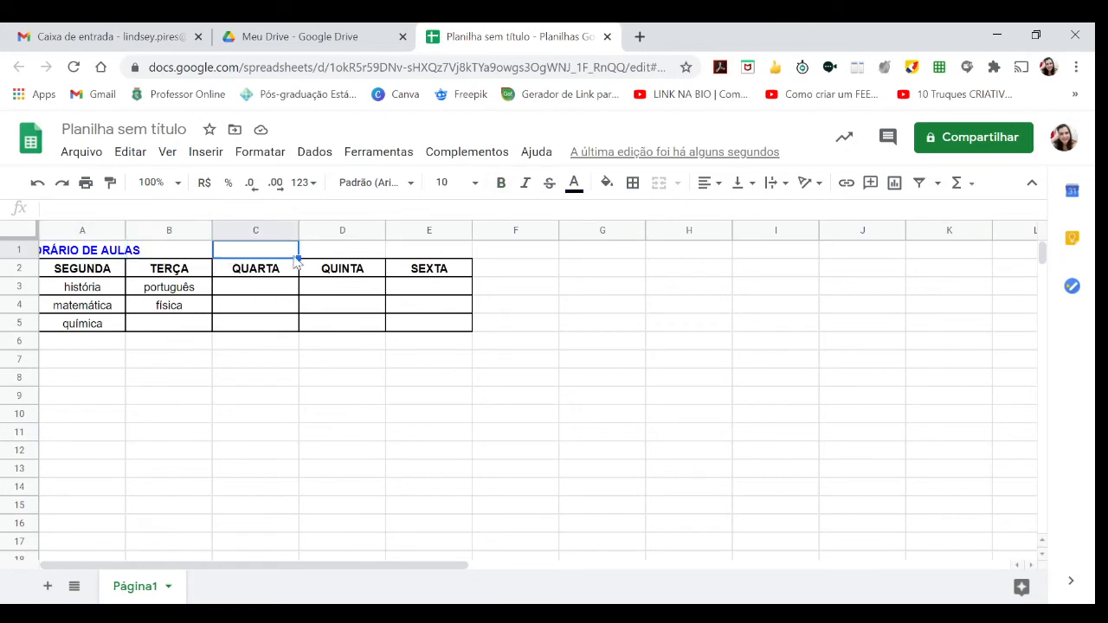
click(373, 253)
click(414, 251)
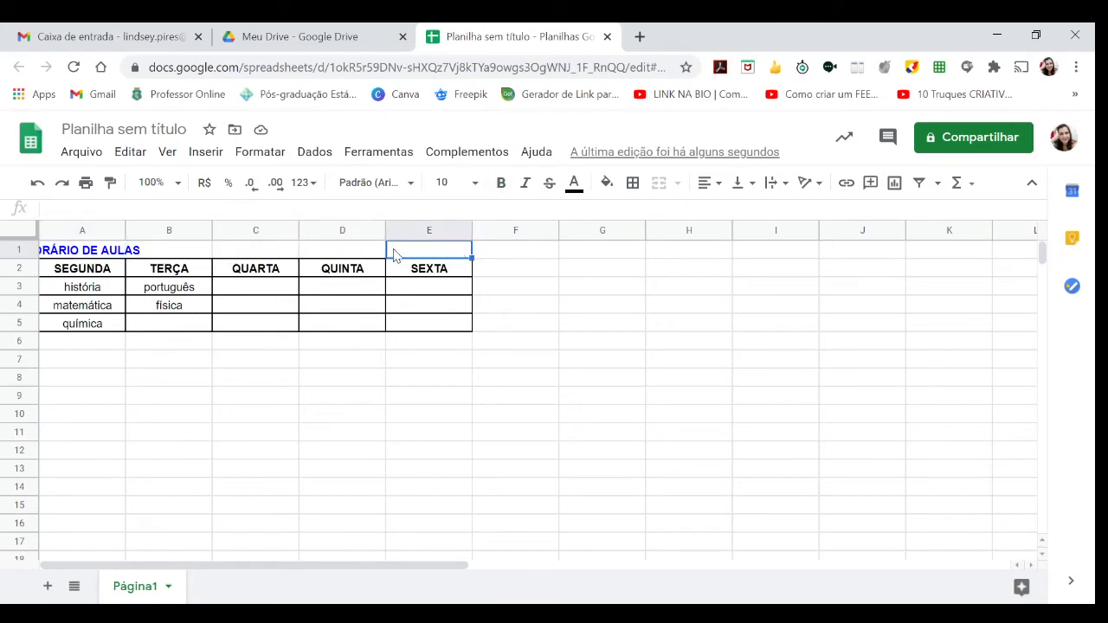
click(362, 252)
click(268, 254)
click(142, 256)
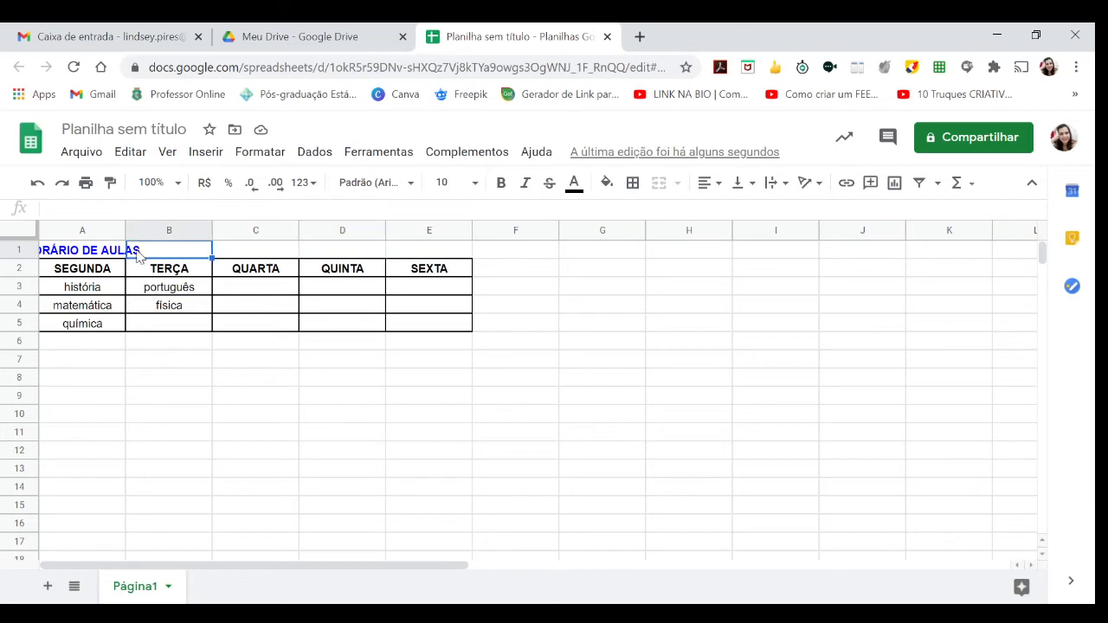
click(104, 256)
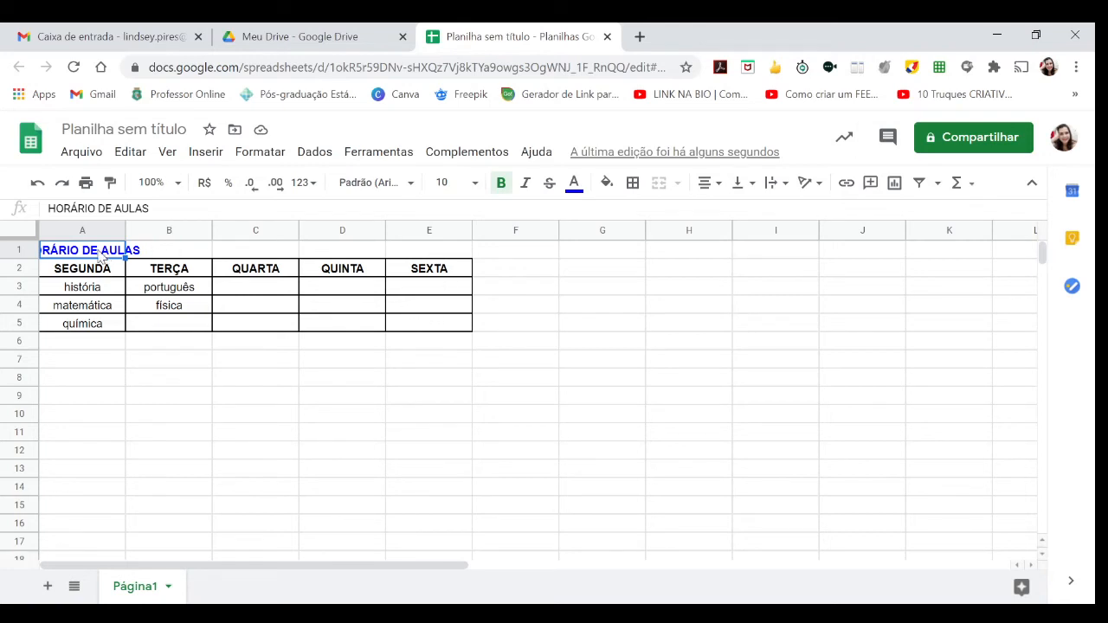
Step: Merge cells A1 to E1 so the title spans all the weekday columns
drag(100, 252, 416, 251)
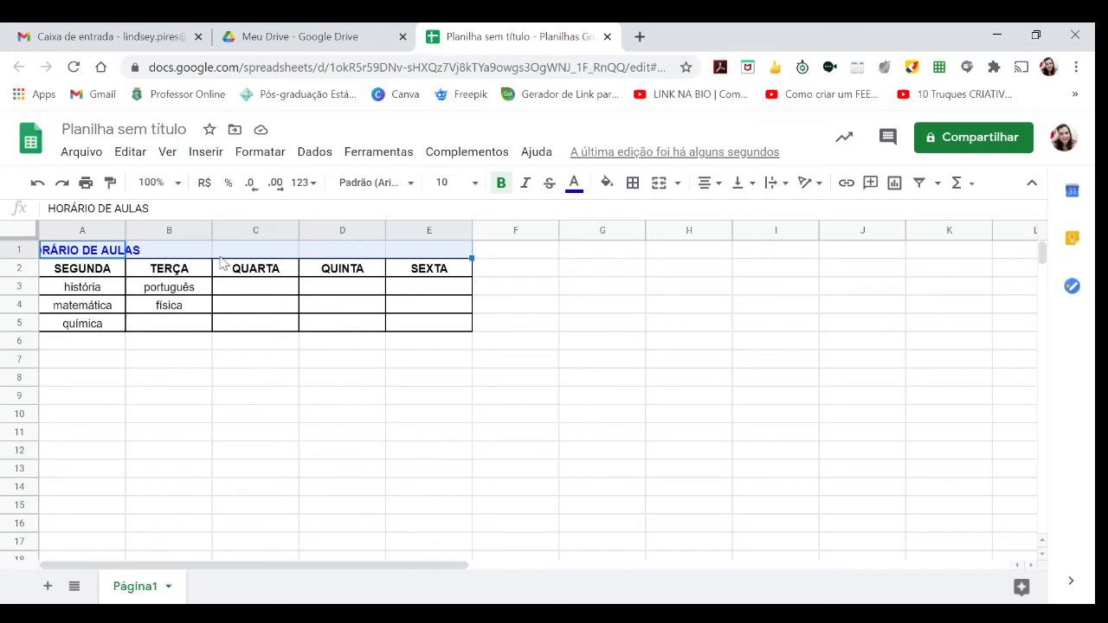
click(659, 187)
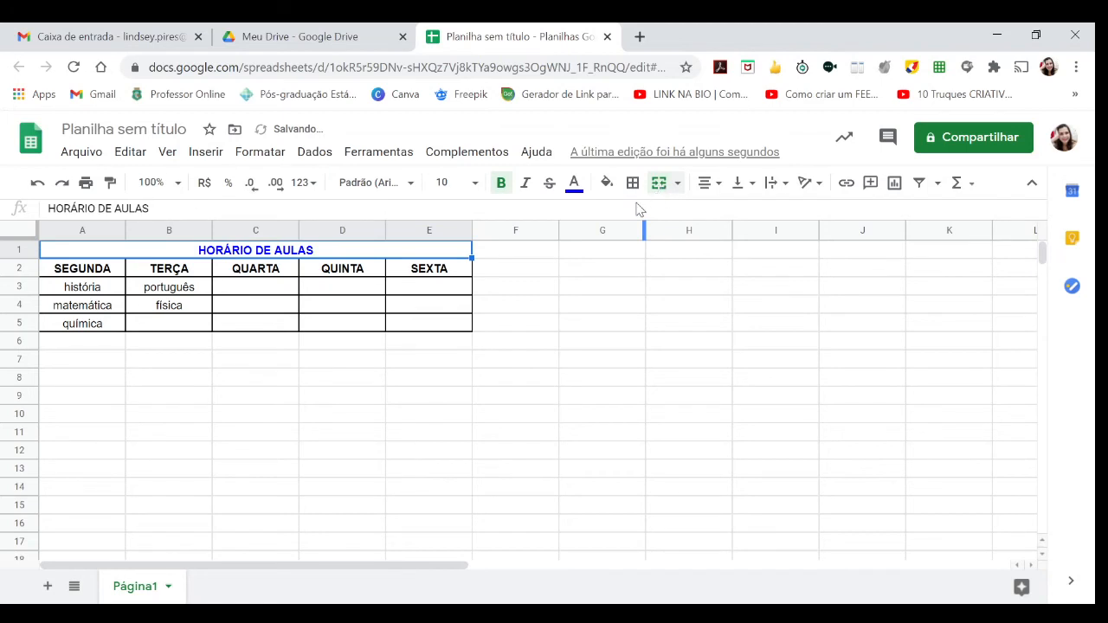
click(531, 344)
click(286, 254)
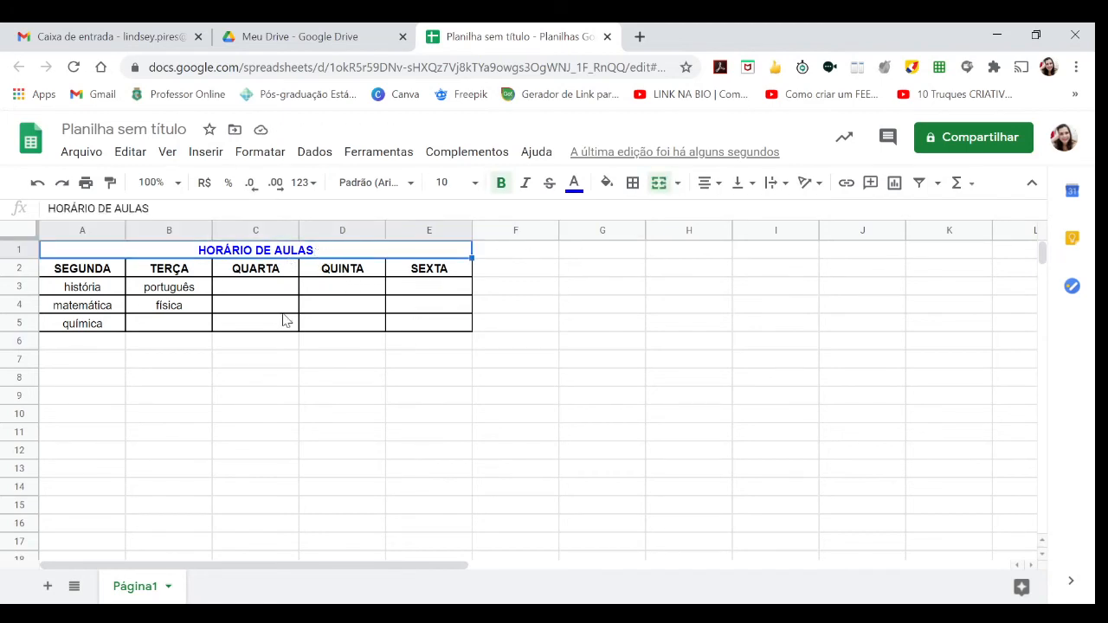
click(269, 368)
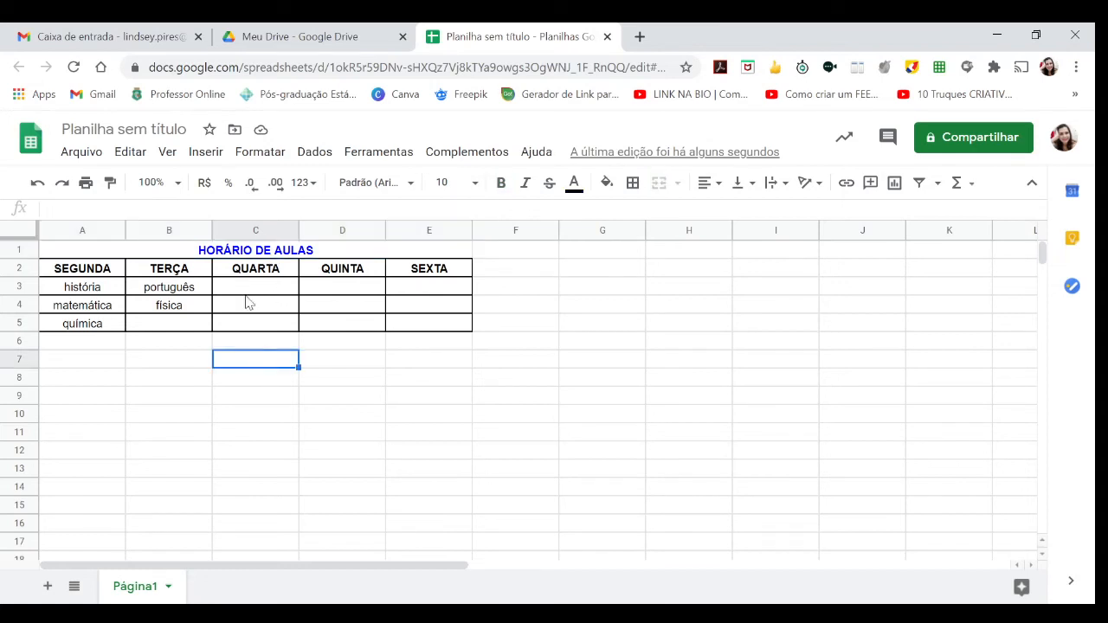
Step: Apply all borders to the merged title cell above the weekday headings
click(247, 253)
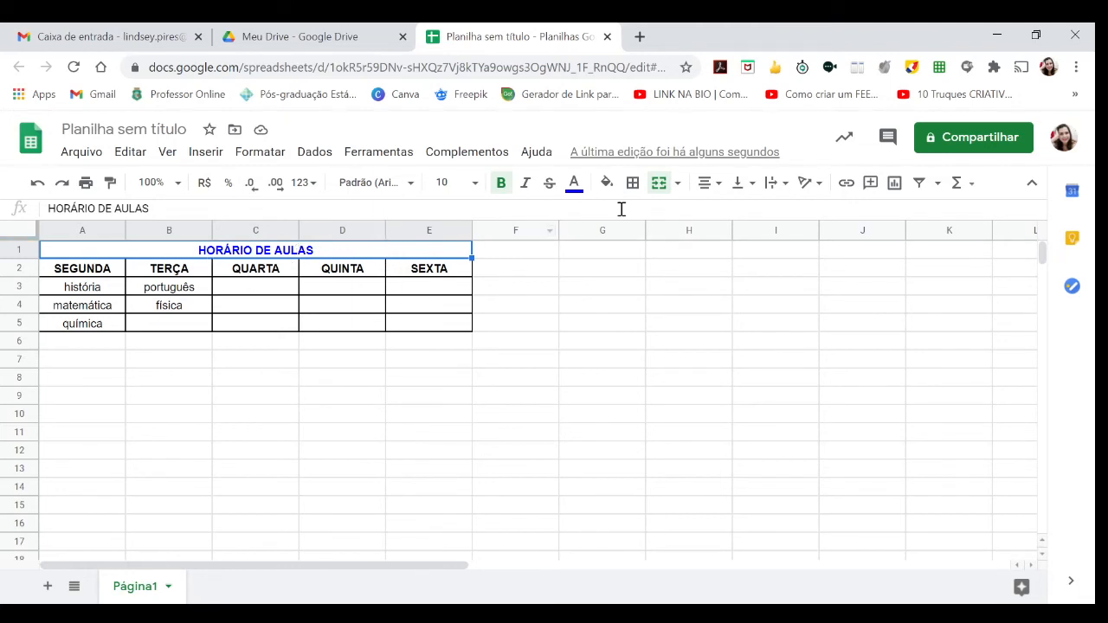
click(633, 184)
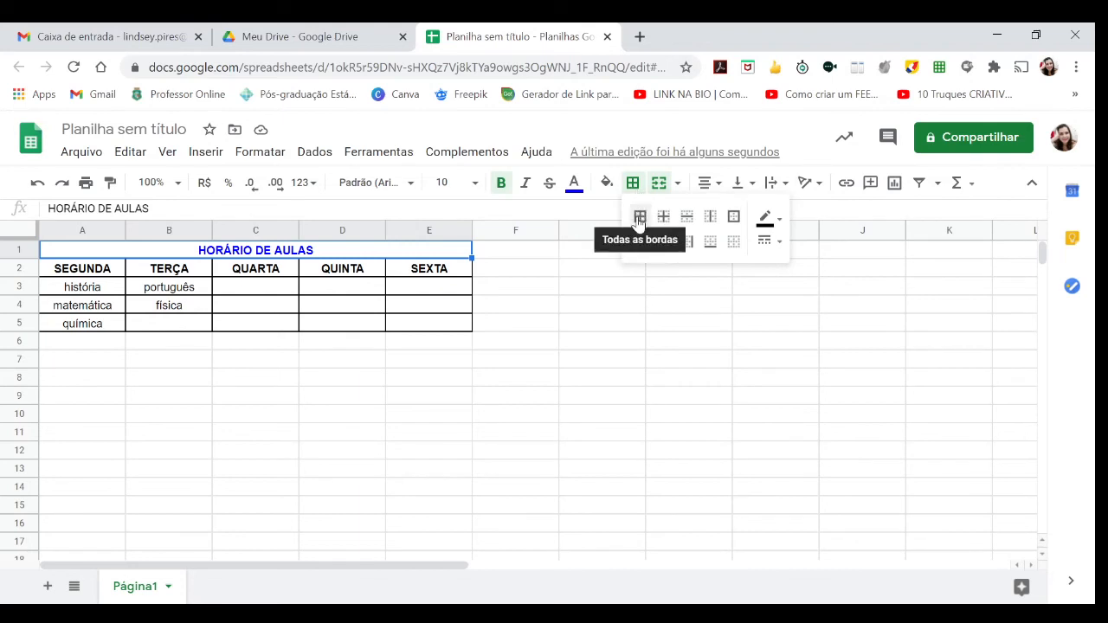
click(640, 217)
click(557, 292)
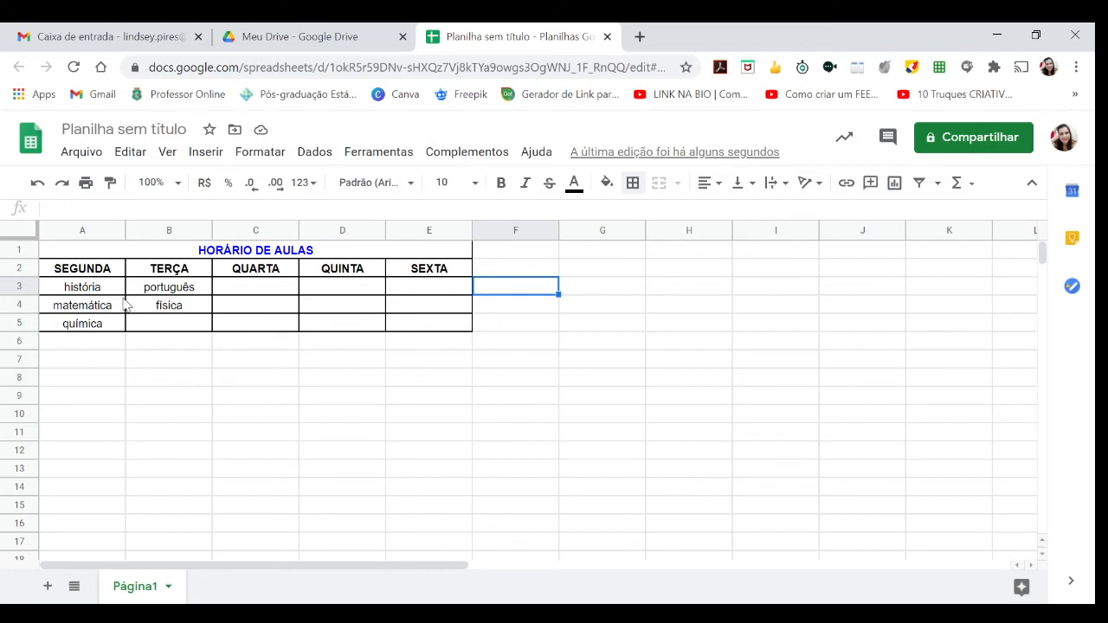
Step: Insert one empty column to the left of column A, before the SEGUNDA column
click(78, 277)
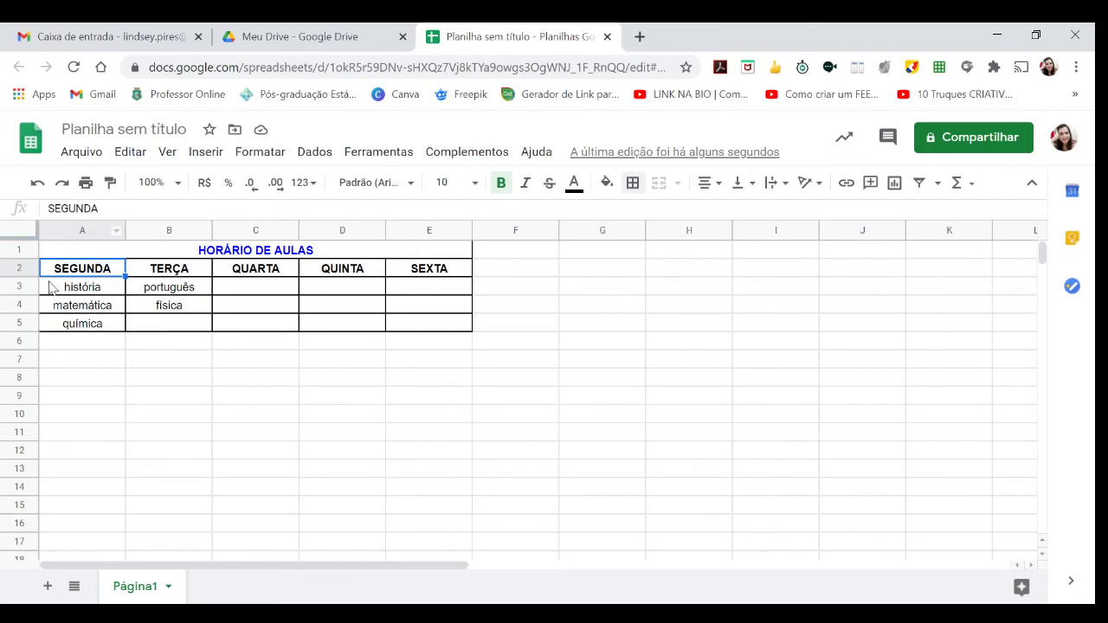
click(76, 232)
right_click(71, 228)
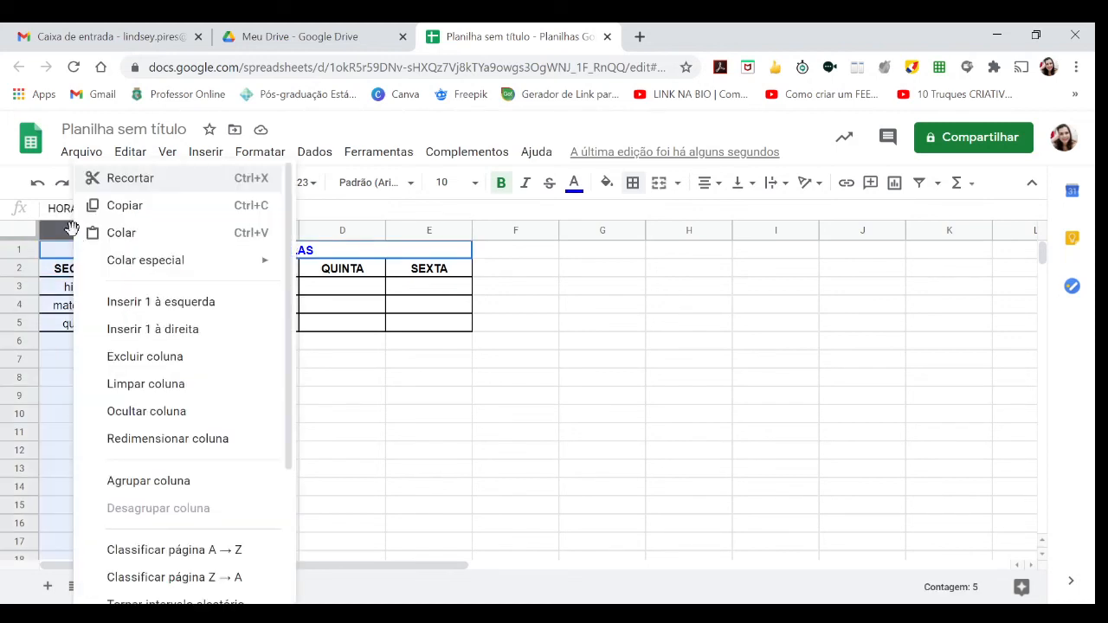
click(169, 305)
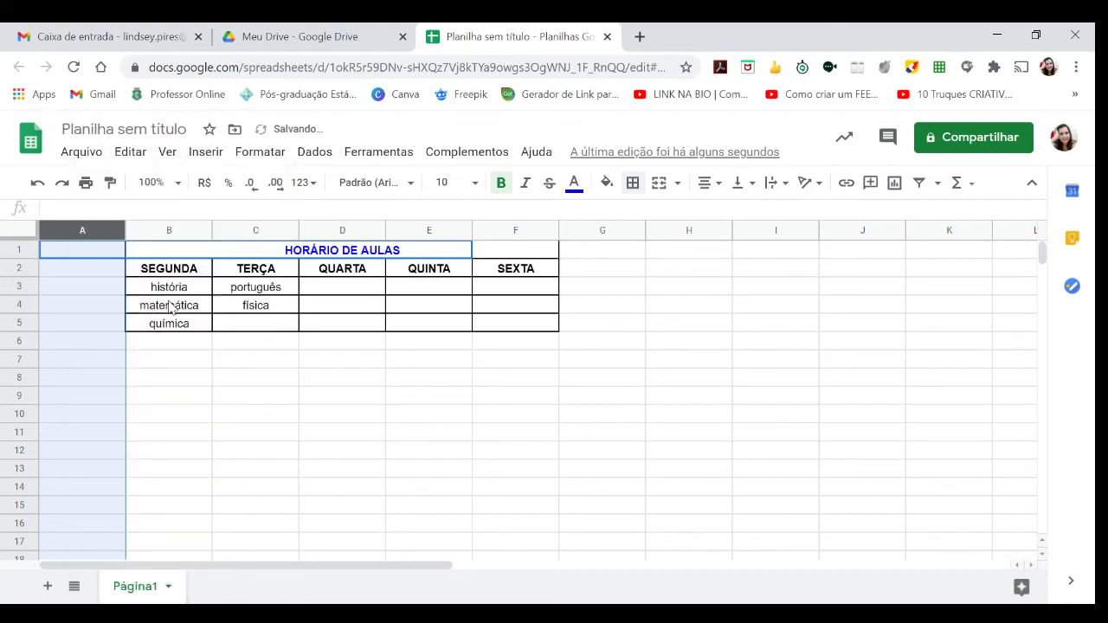
click(176, 370)
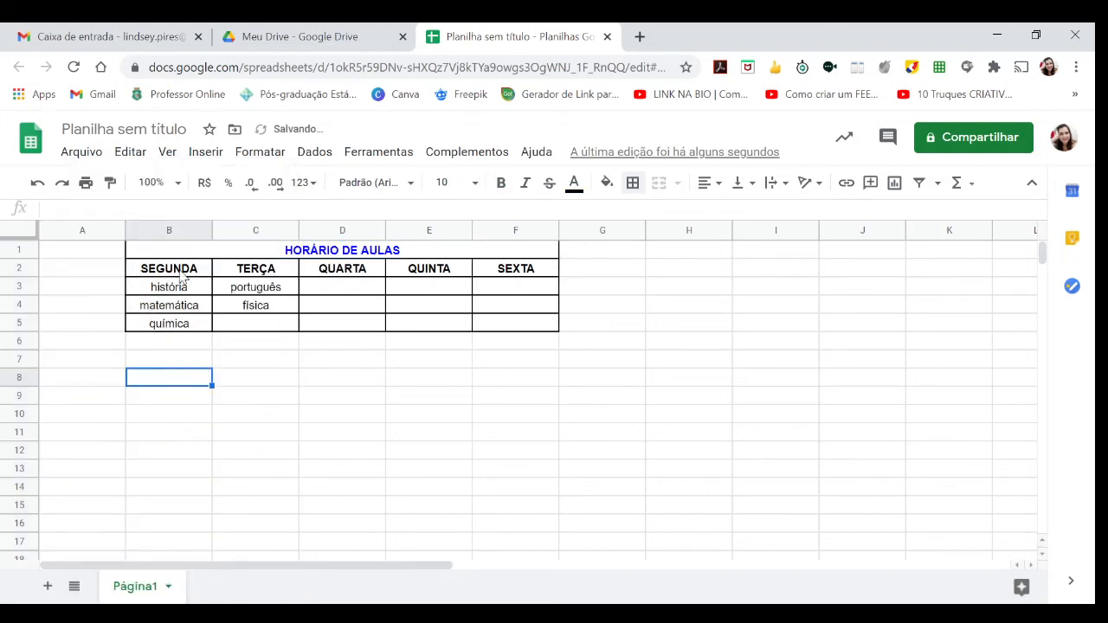
Step: Enter the heading HORÁRIOS in cell A2 of the empty first column
click(97, 273)
text(HOR)
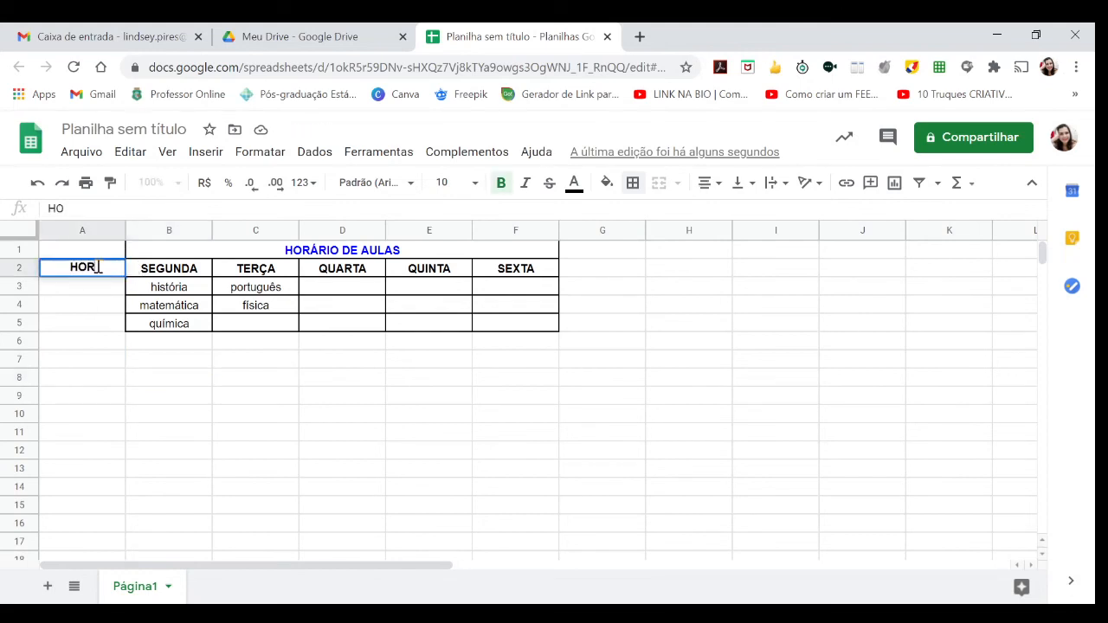
text(ÁRIOS)
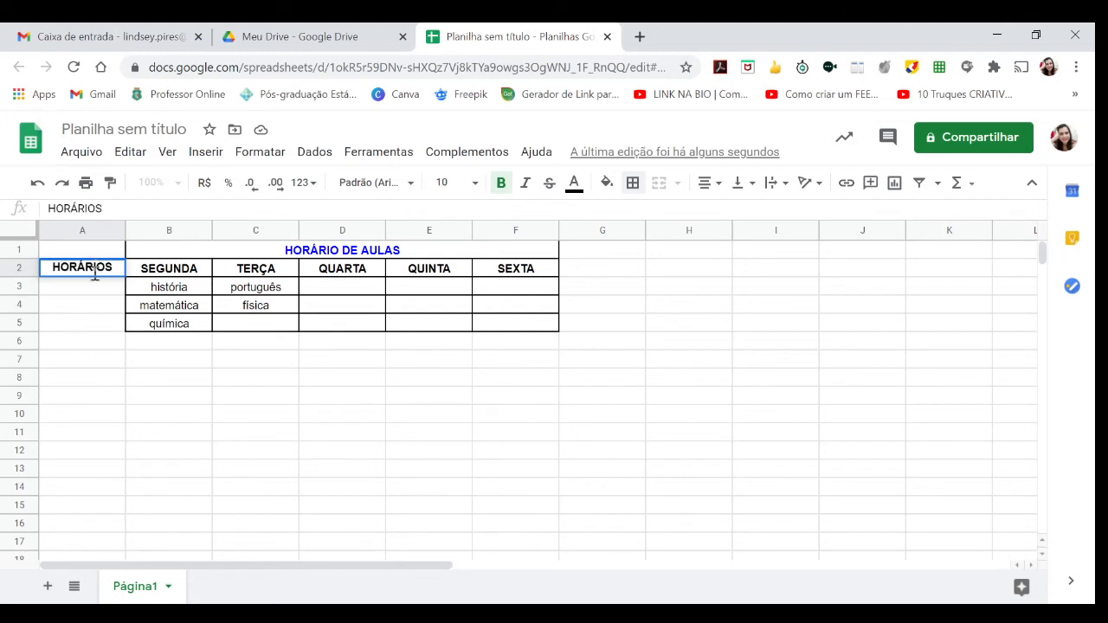
Step: List the class times 7h, 8h and 9h in cells A3 to A5 under HORÁRIOS
click(81, 294)
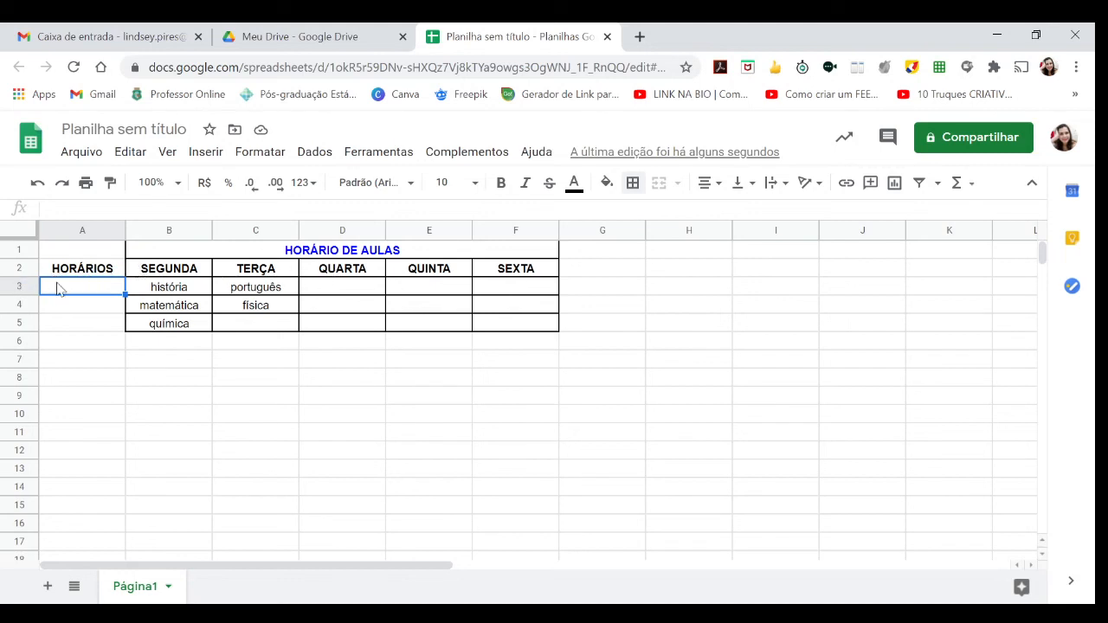
text(7h)
key(Return)
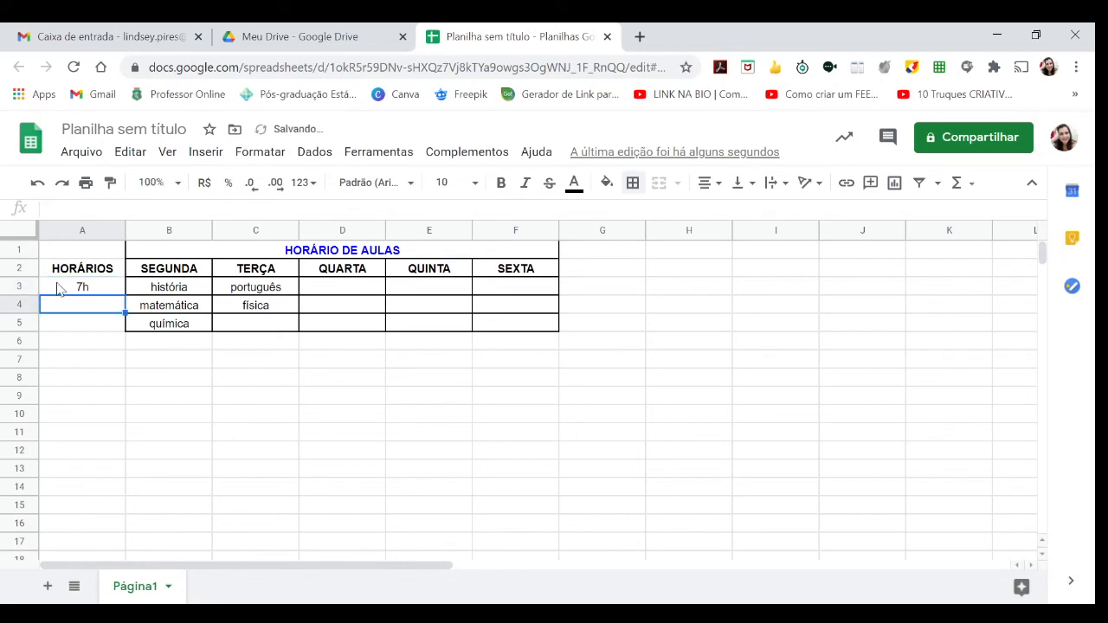
text(8h)
key(Return)
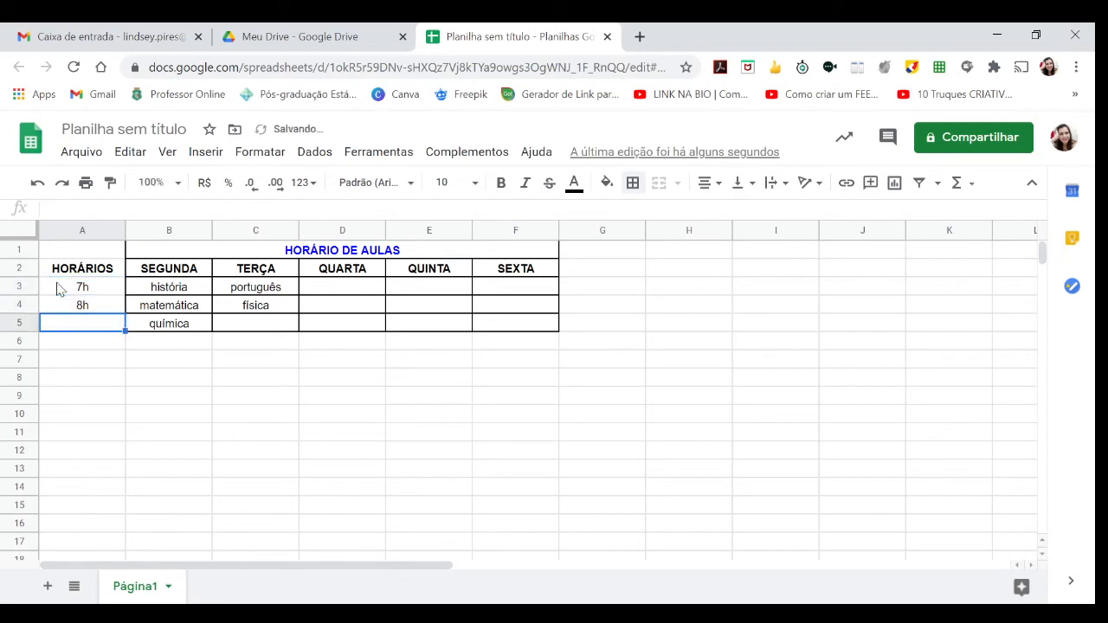
text(9h)
key(Return)
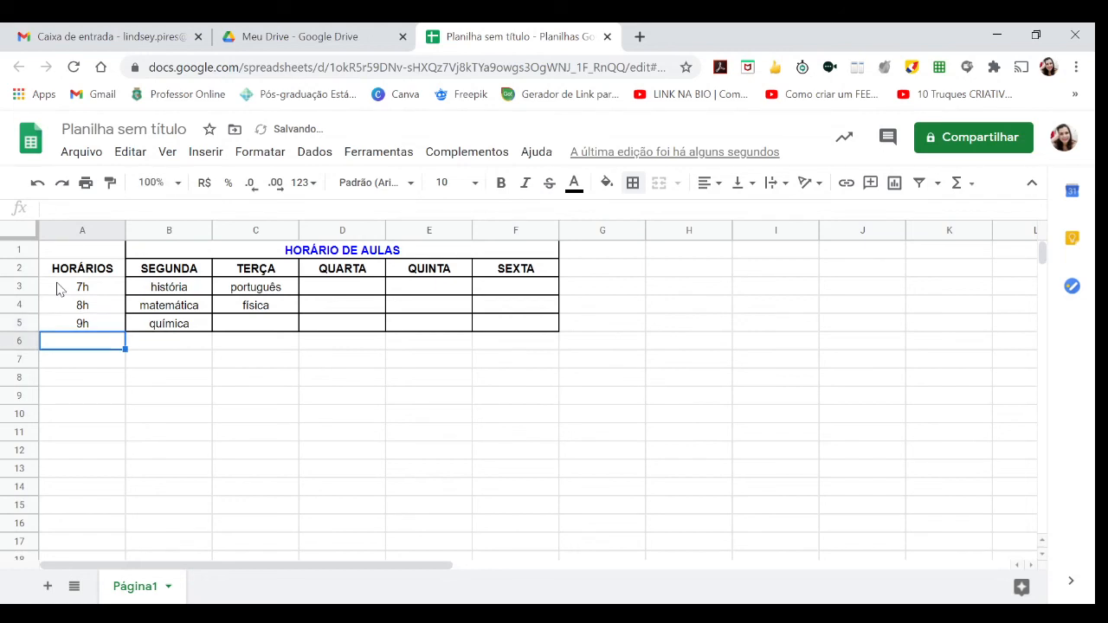
click(173, 398)
Step: Apply all borders to the HORÁRIOS heading and the class times below it, cells A2 to A5
drag(117, 272, 113, 324)
click(509, 184)
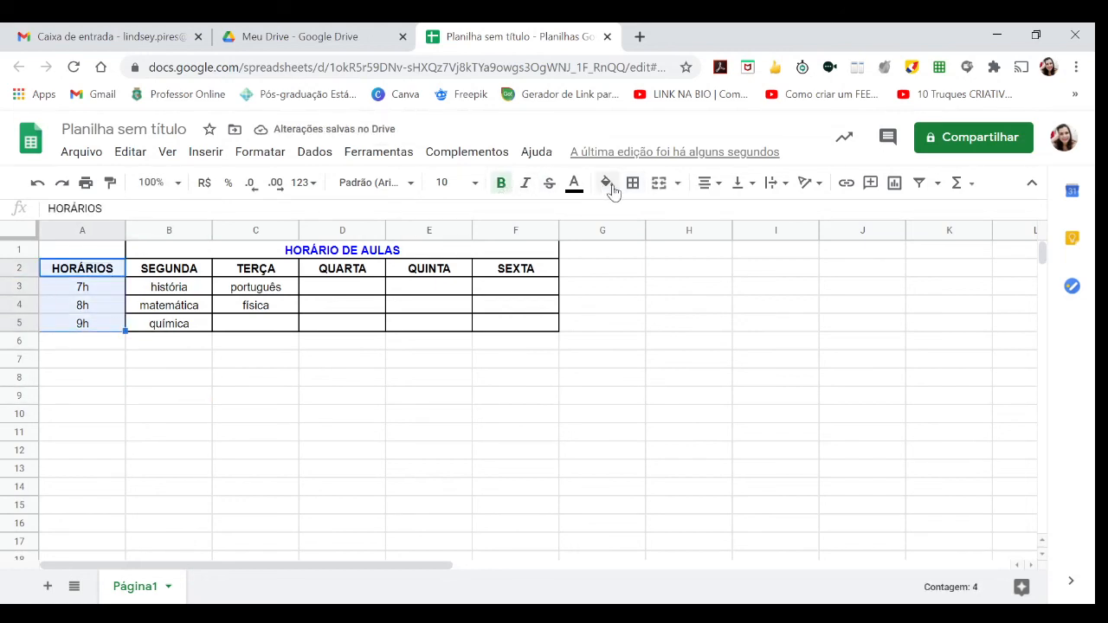
click(633, 182)
click(637, 389)
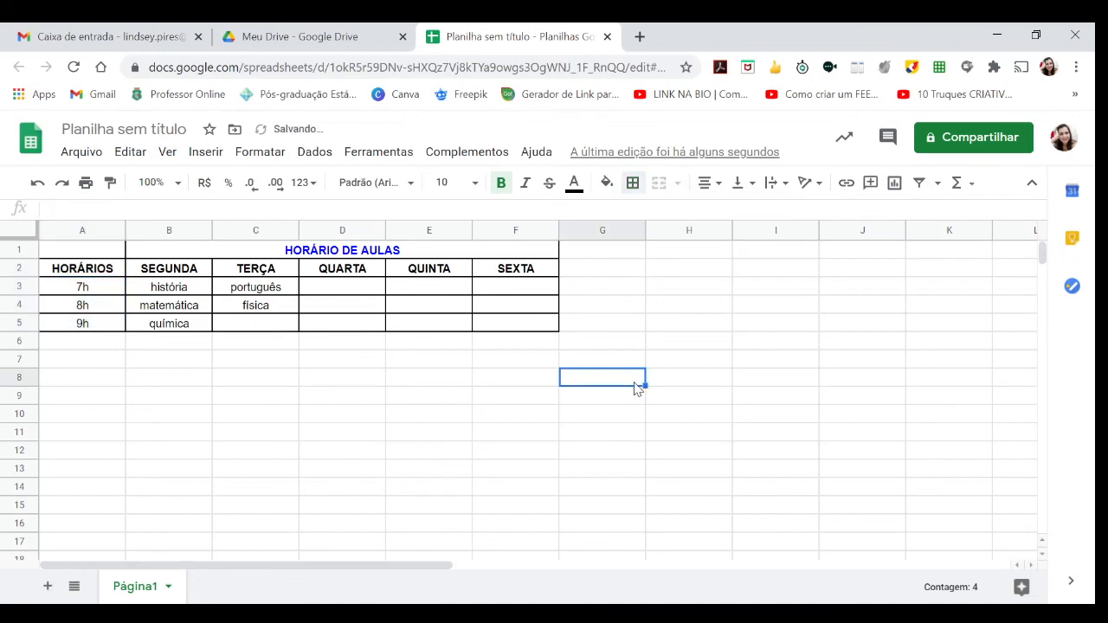
Step: Merge the empty cell A1 with the HORÁRIO DE AULAS title cell so the title spans columns A to F
click(112, 253)
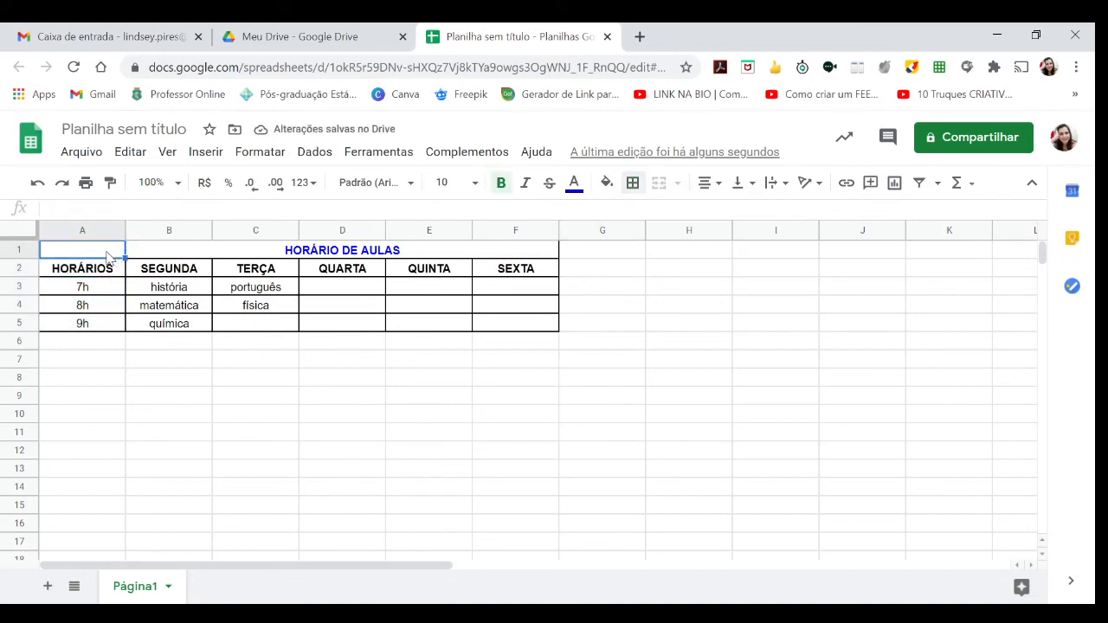
click(277, 253)
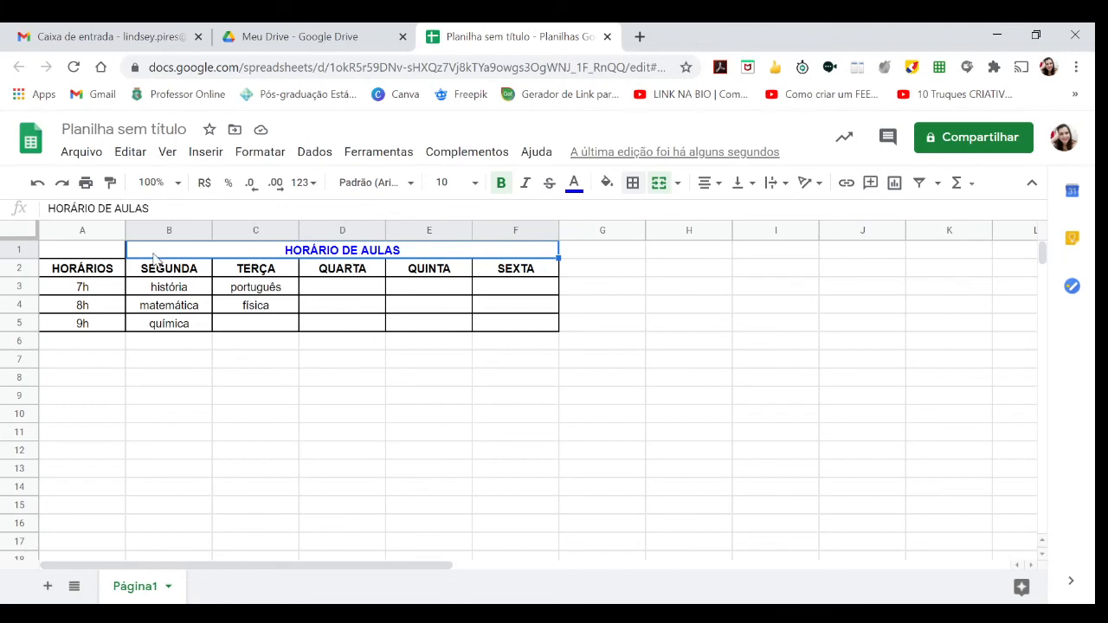
click(87, 253)
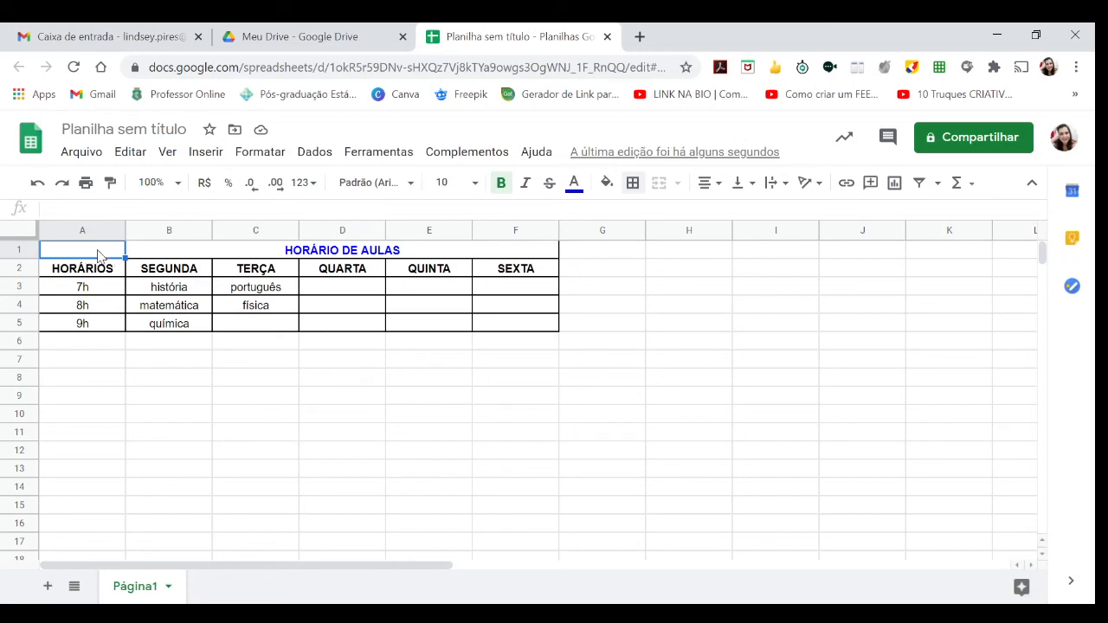
click(227, 252)
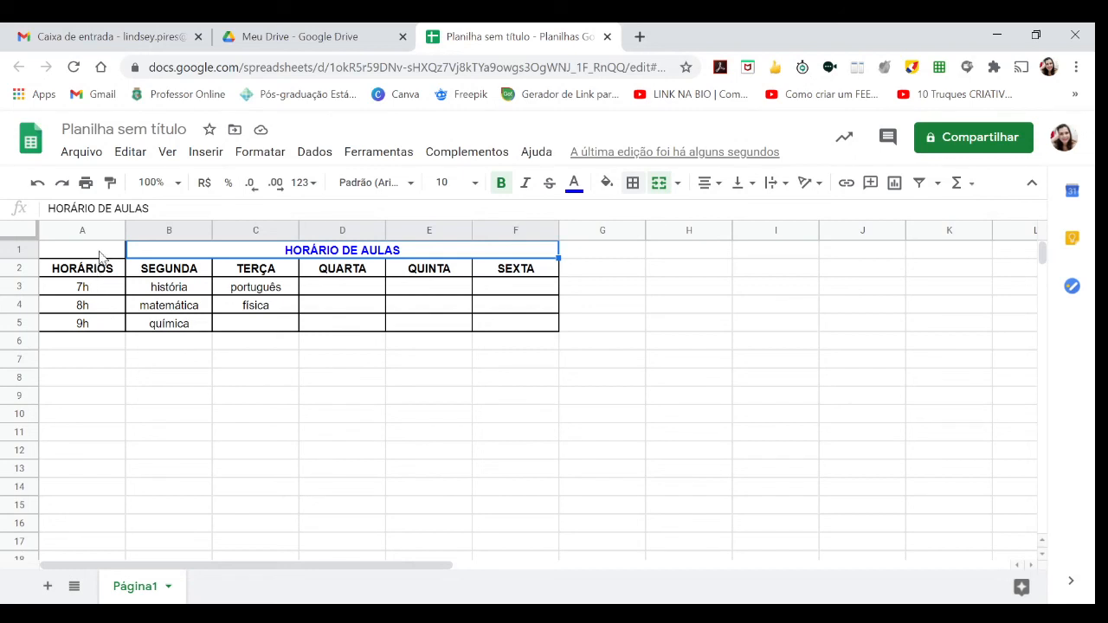
drag(99, 256, 150, 255)
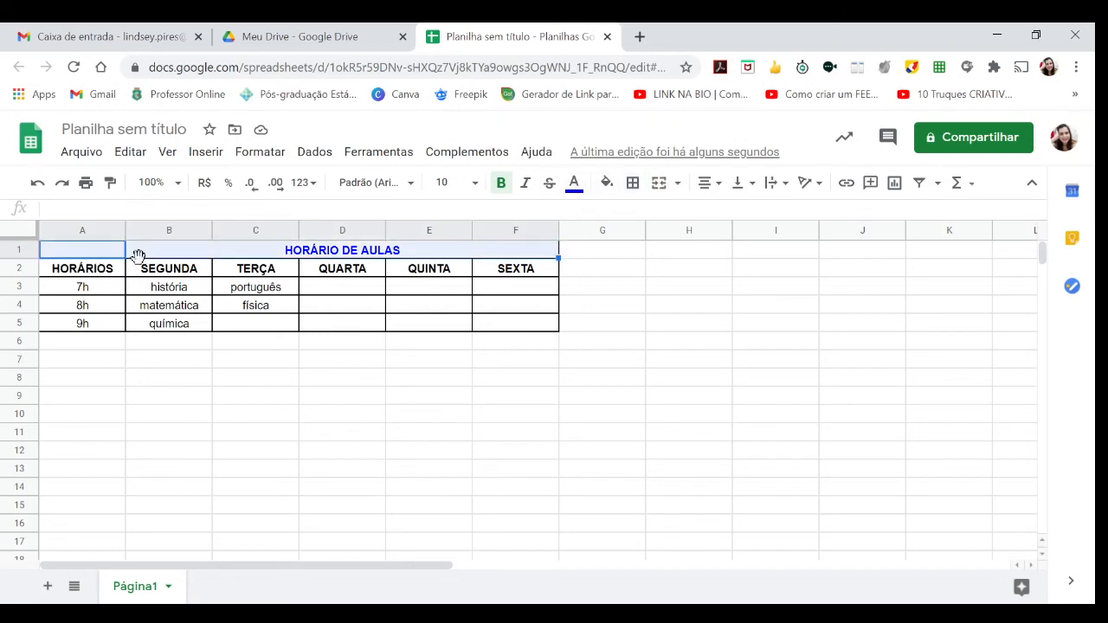
click(659, 185)
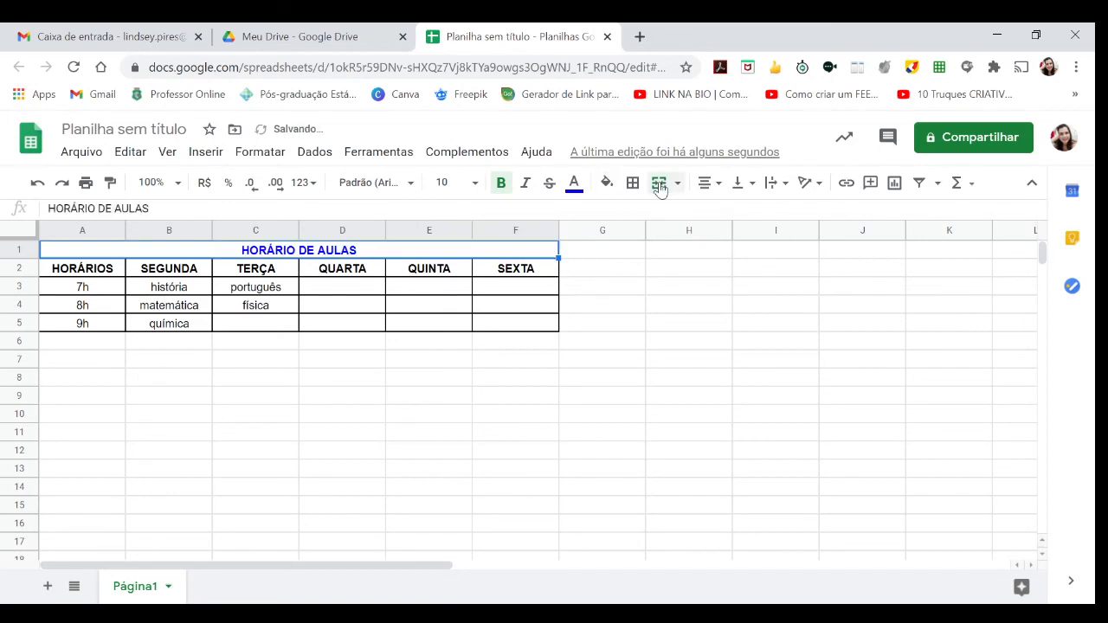
click(599, 400)
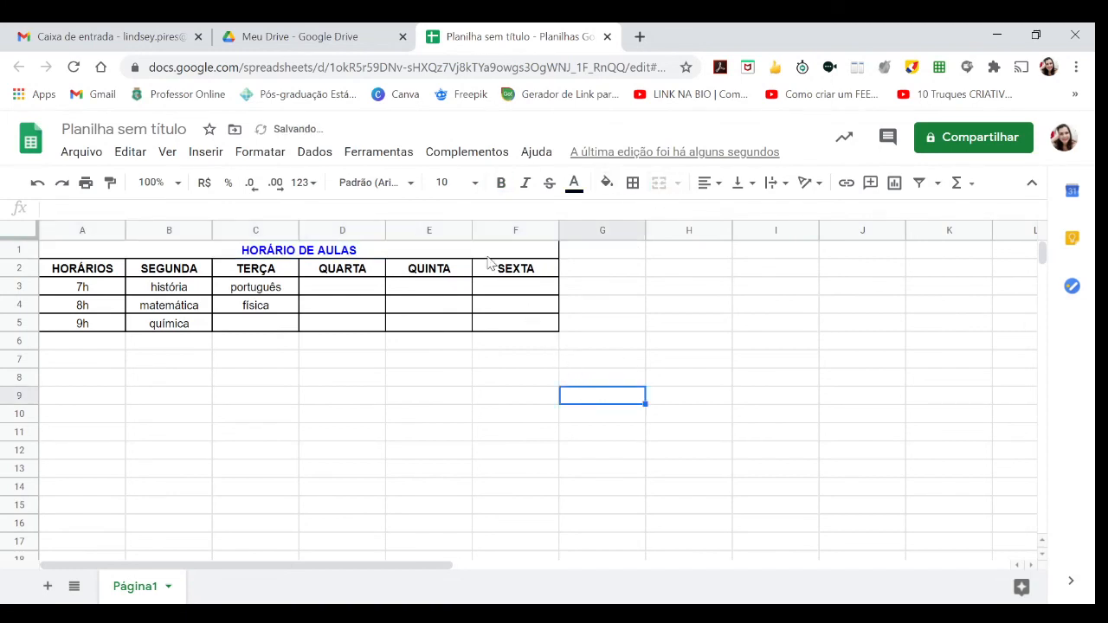